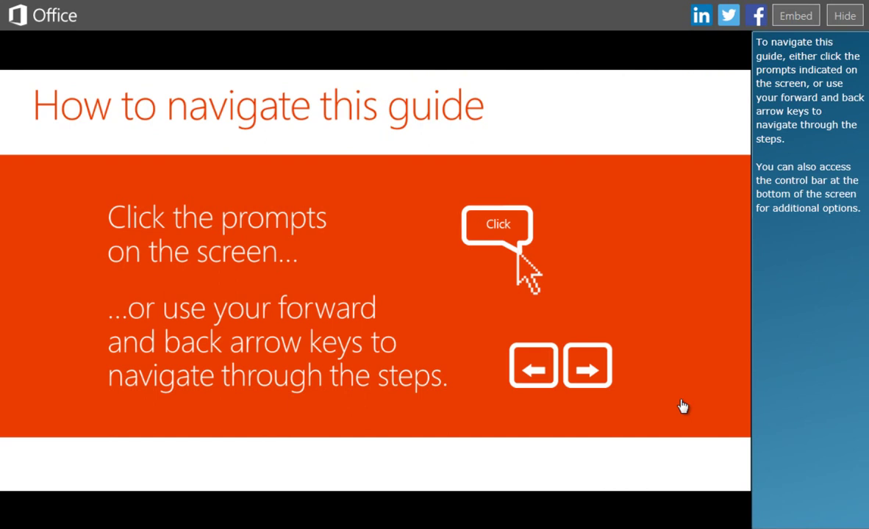
Advance the interactive guide from the 'How to navigate this guide' slide to the first step
click(586, 368)
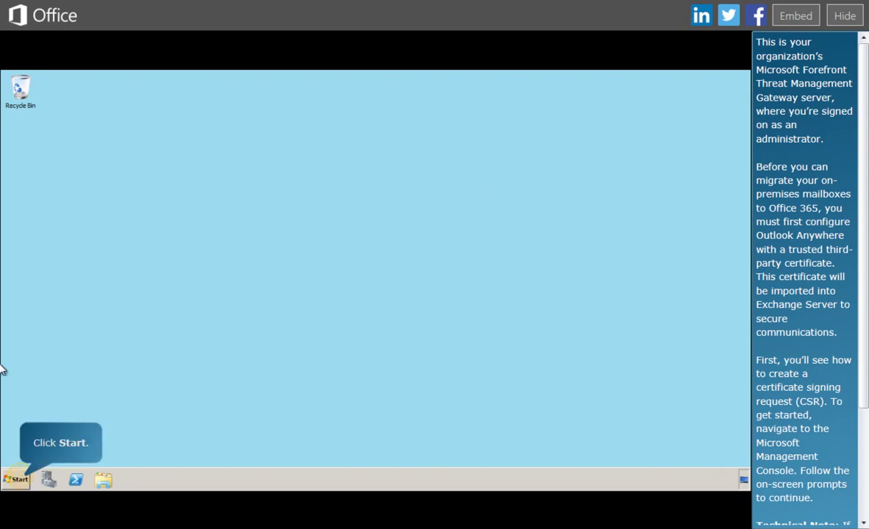
Run mmc from the Start menu's Run prompt to open an empty Console Root
click(19, 481)
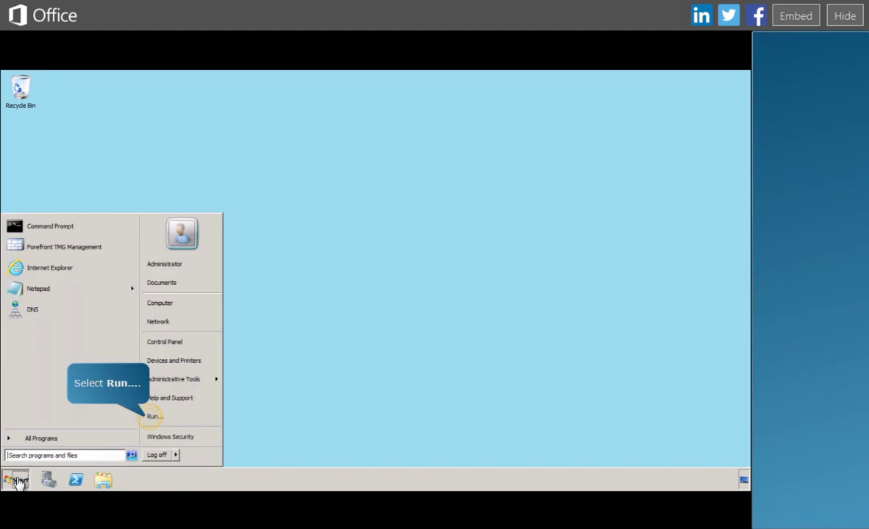
click(153, 417)
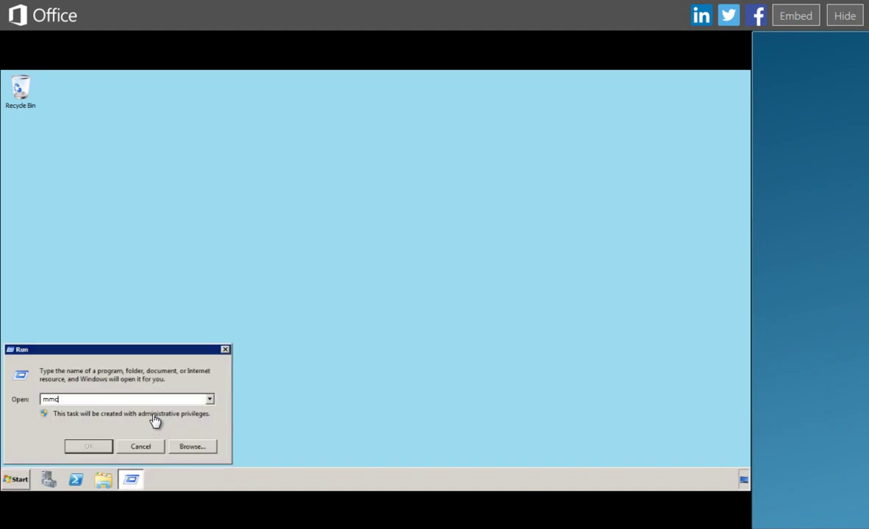
click(87, 446)
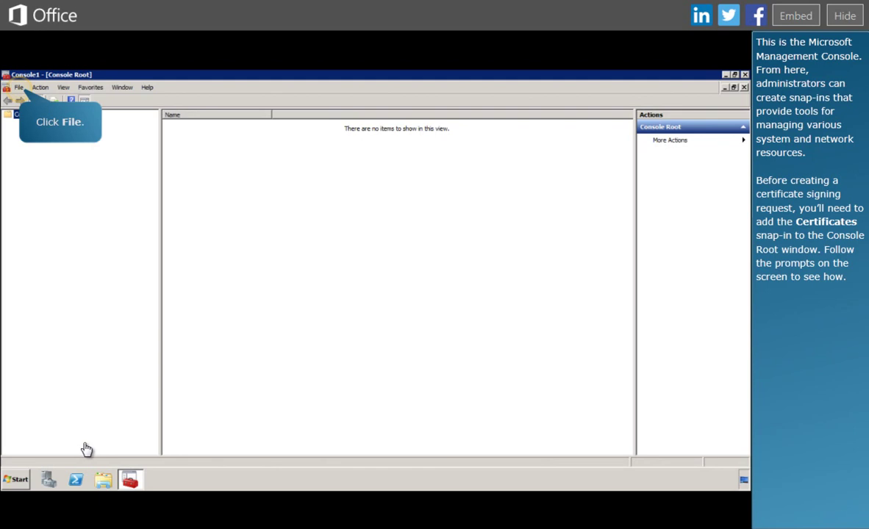
Add the Certificates snap-in for the Computer account on the Local computer to the console
click(19, 87)
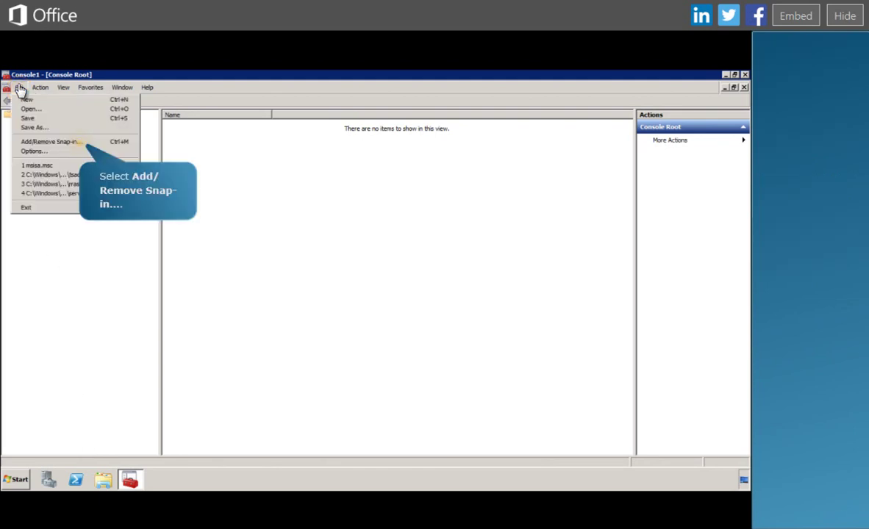
click(48, 139)
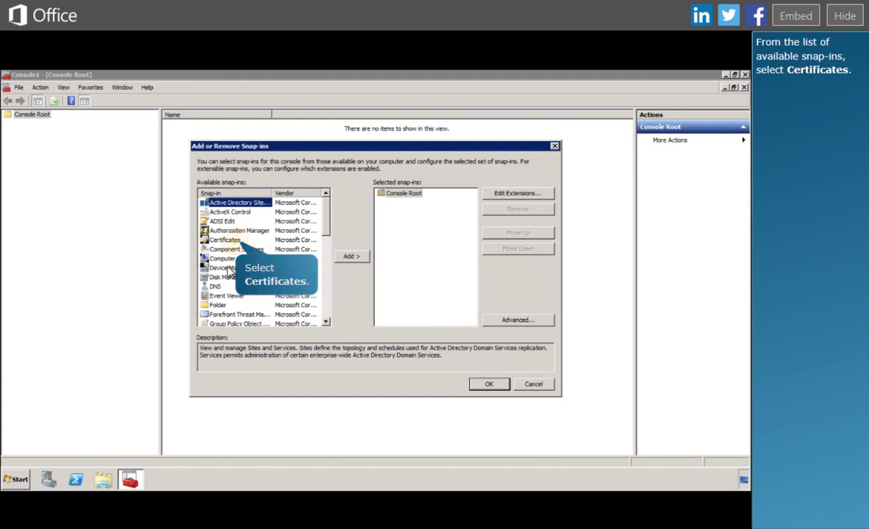
click(224, 240)
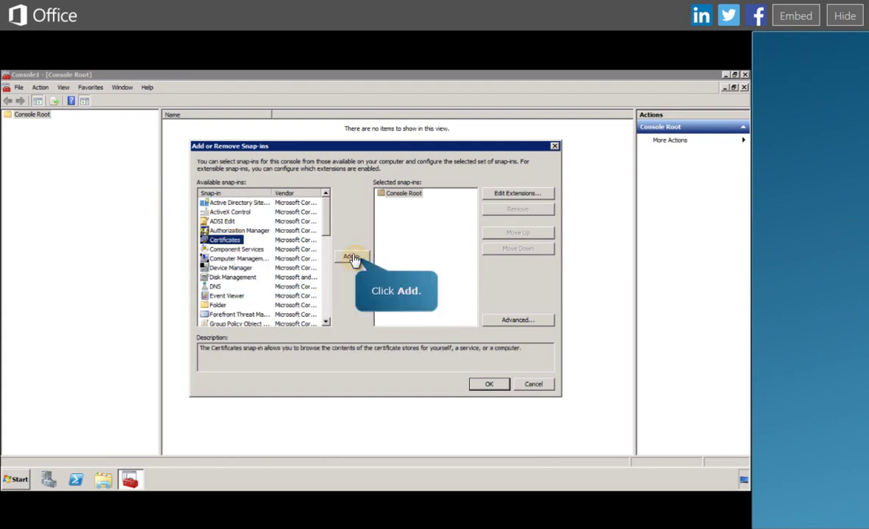
click(350, 256)
click(215, 212)
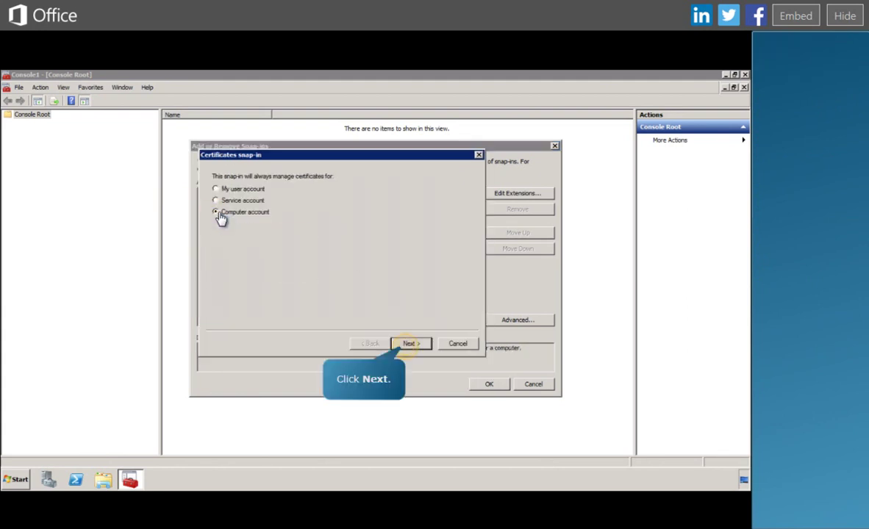
click(411, 344)
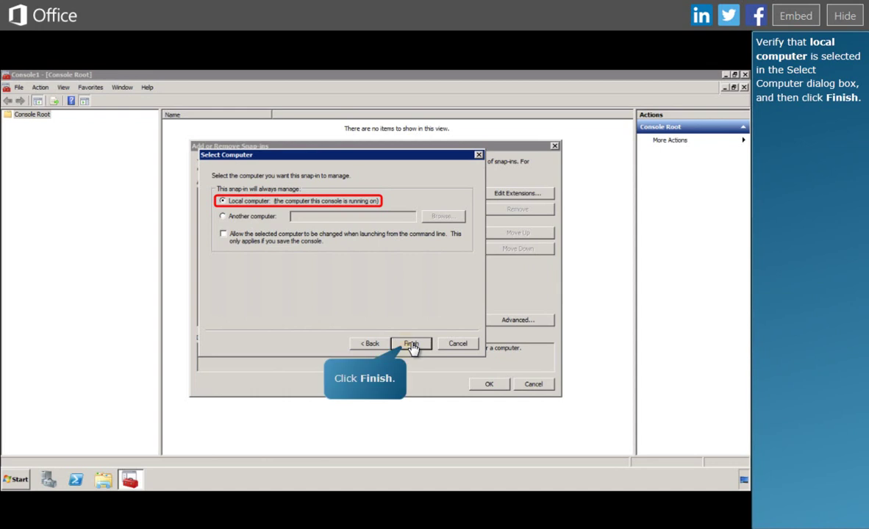
click(410, 345)
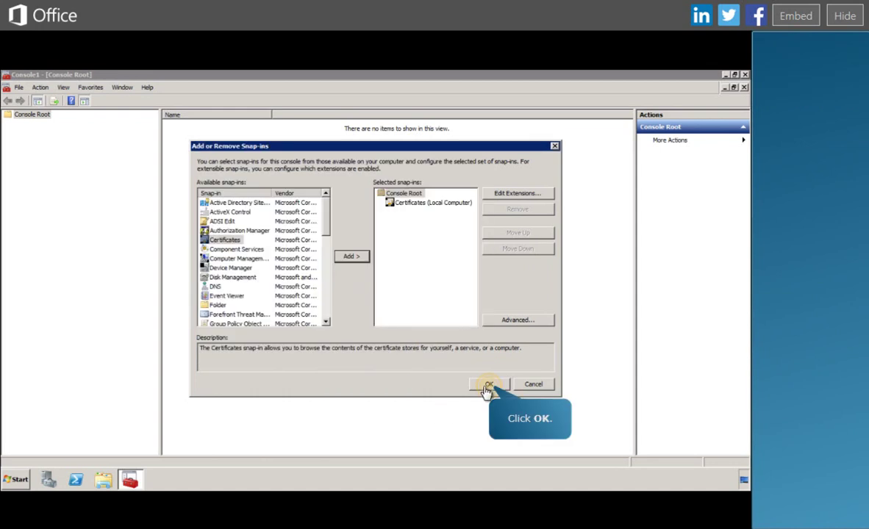
click(488, 384)
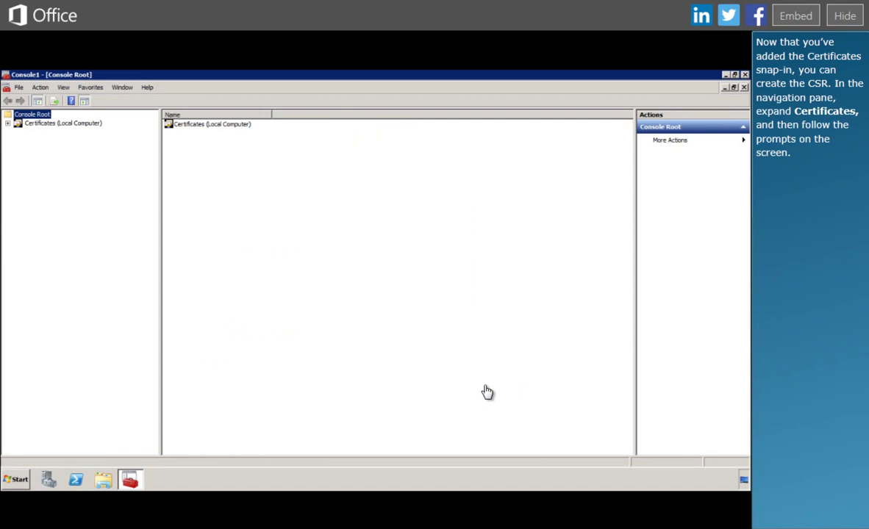
Start Create Custom Request from the Personal store's All Tasks > Advanced Operations menu
click(7, 124)
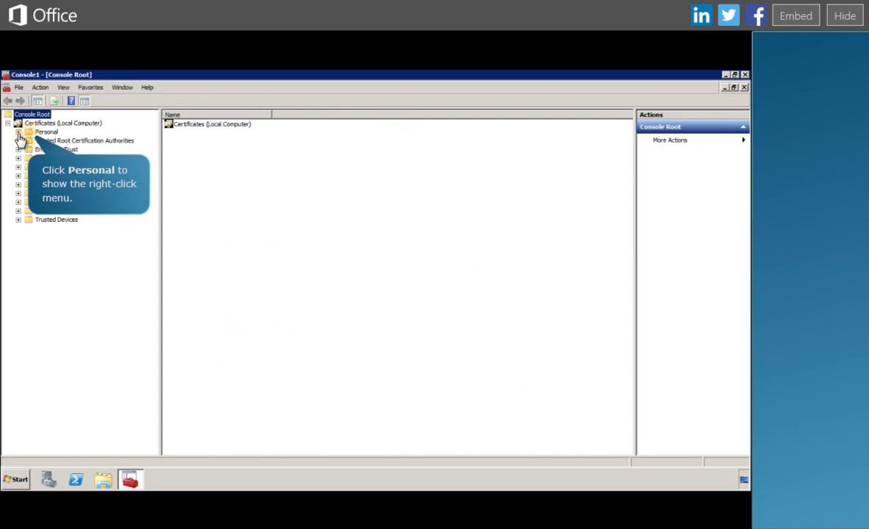
right_click(19, 137)
click(64, 153)
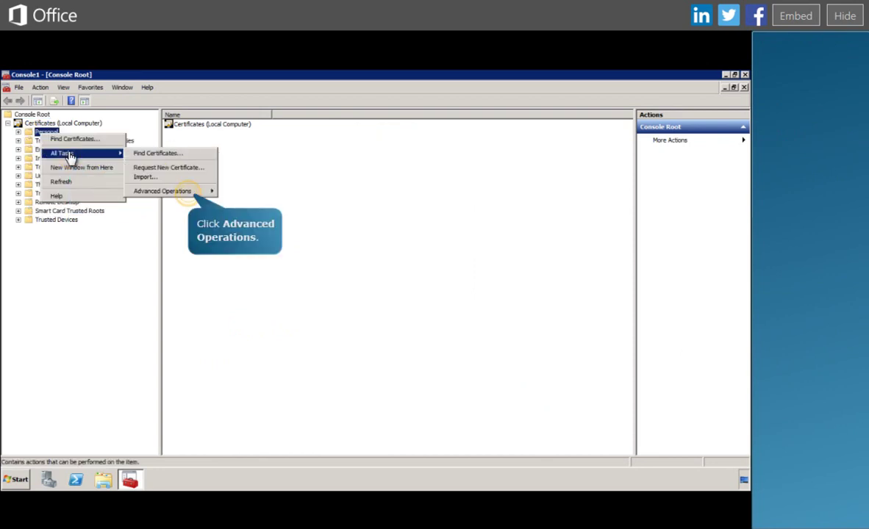
click(156, 192)
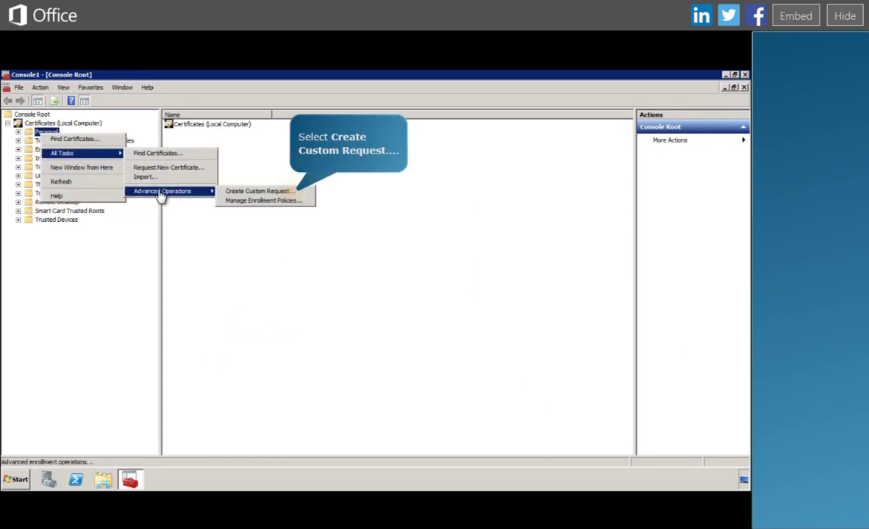
click(264, 192)
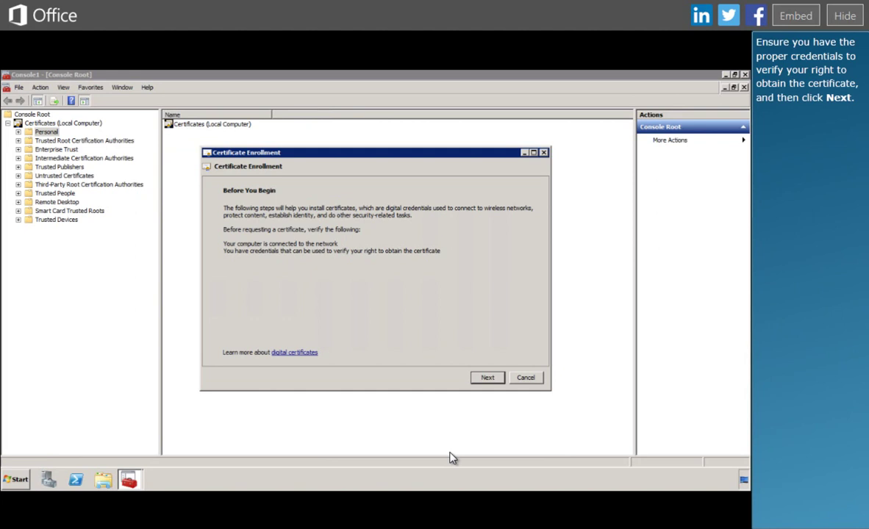
Proceed without enrollment policy, choose the (No template) Legacy key template, and expand the request details
click(488, 377)
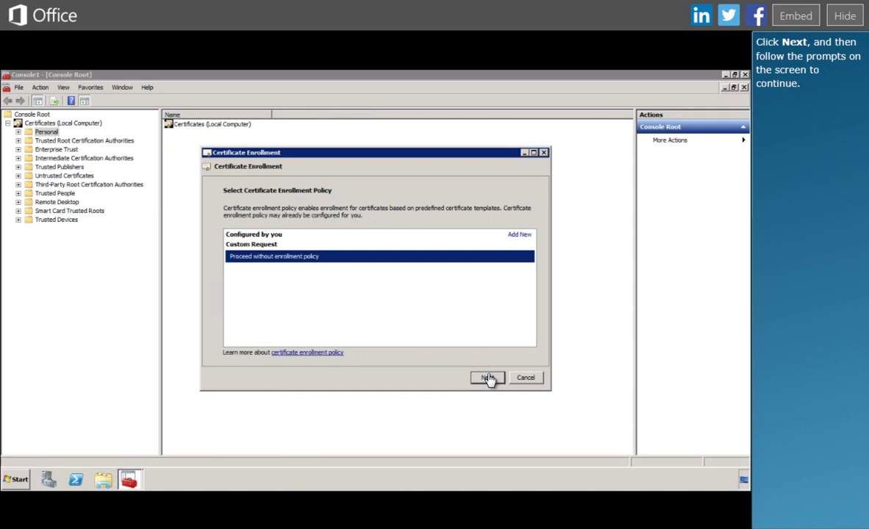
click(488, 378)
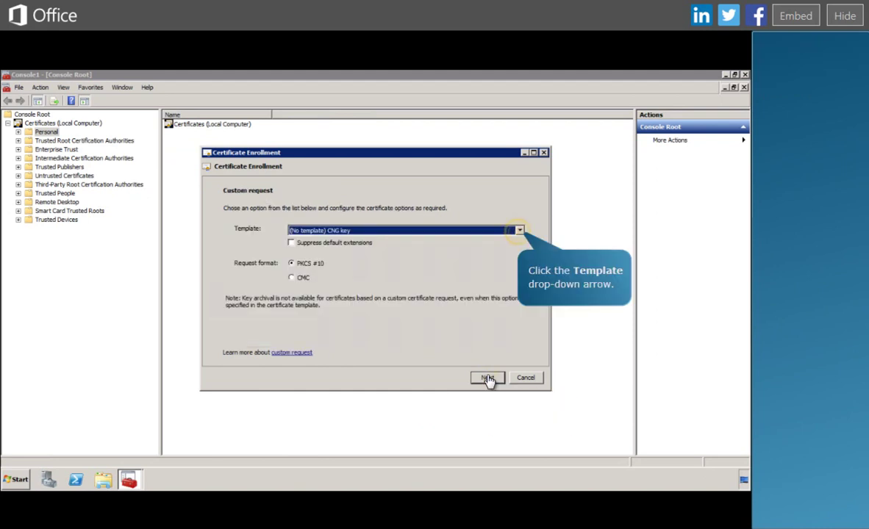
click(520, 231)
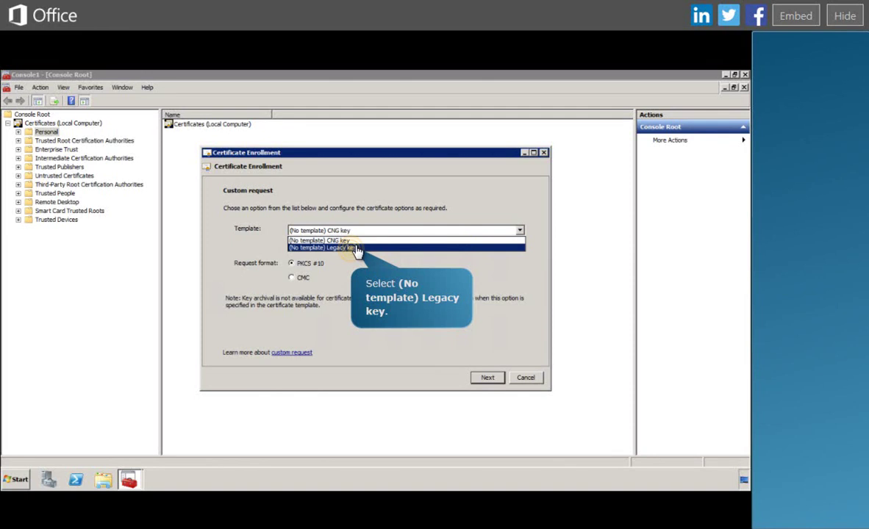
click(351, 248)
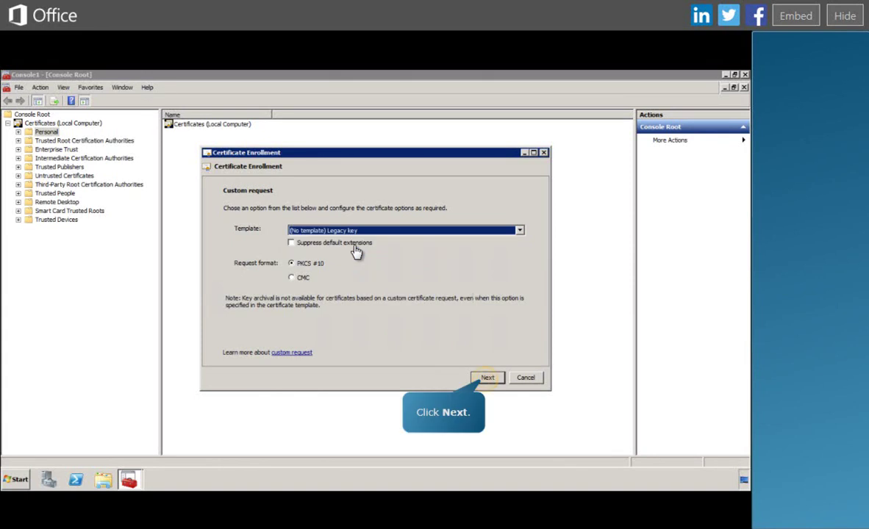
click(488, 378)
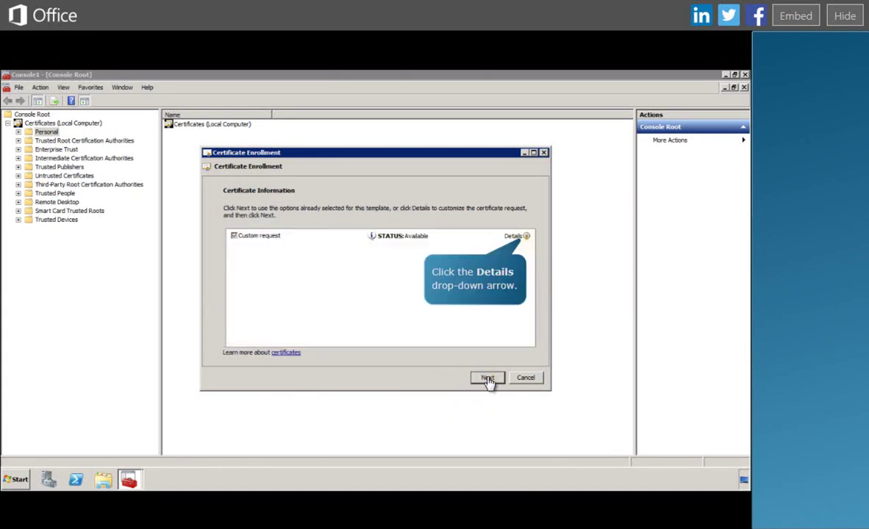
click(525, 237)
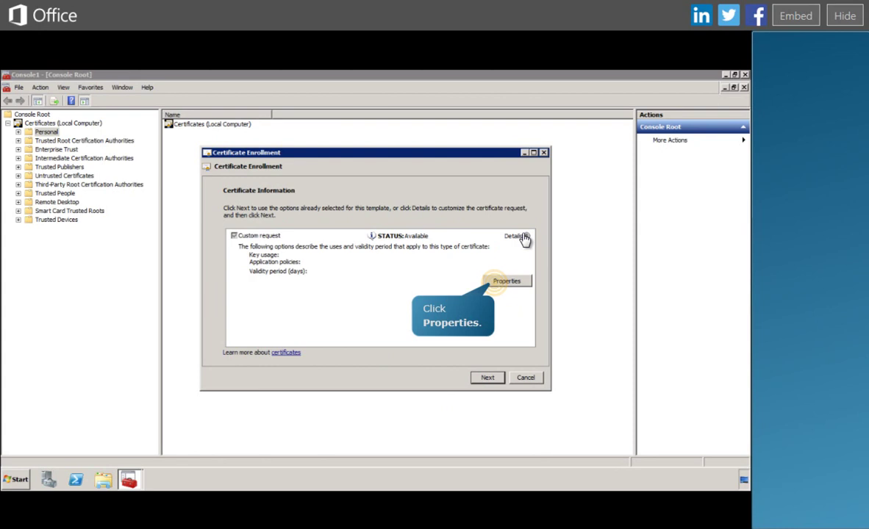
Name the request 'Lab Certificate' and add subject common name Lab00198.O365Ready.com
click(507, 283)
text(Lab Certificate)
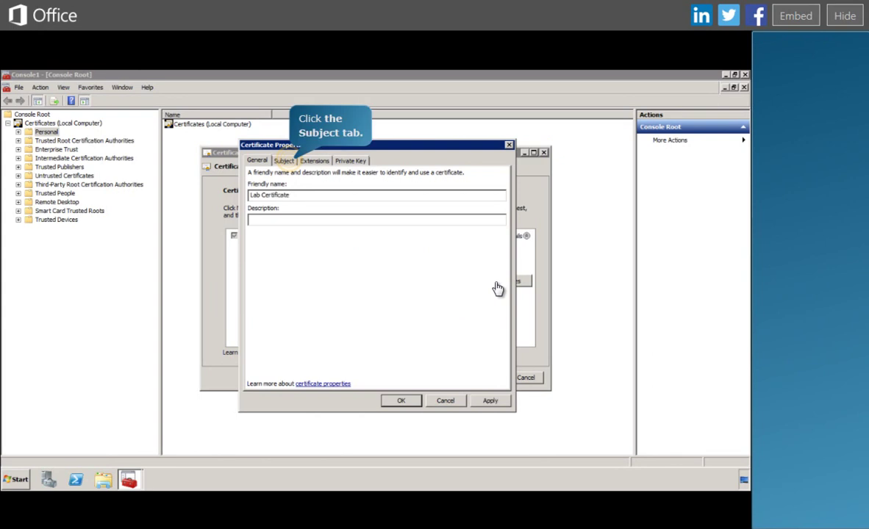
click(285, 162)
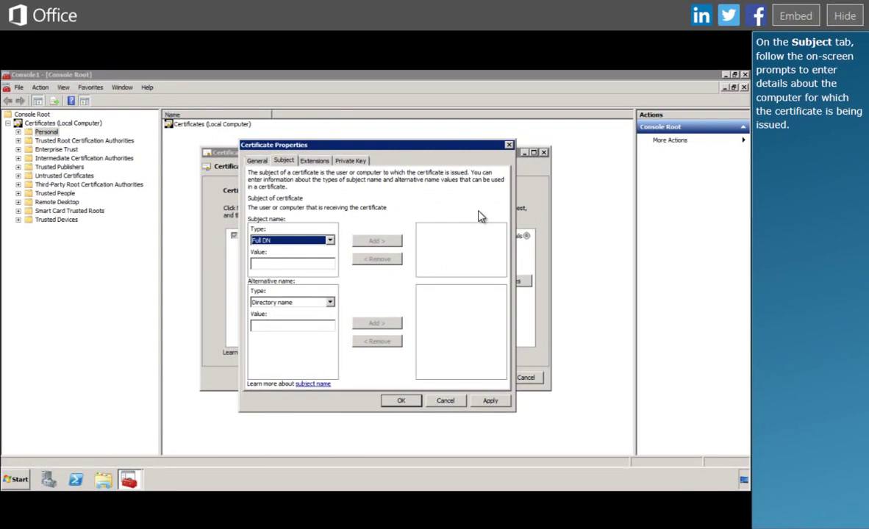
click(330, 243)
click(275, 256)
click(287, 264)
text(Lab00198.O365Ready.com)
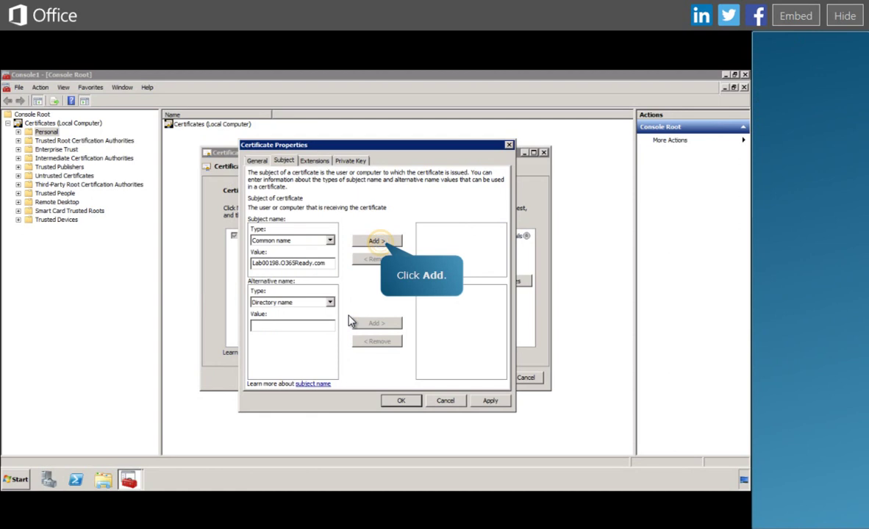
click(377, 243)
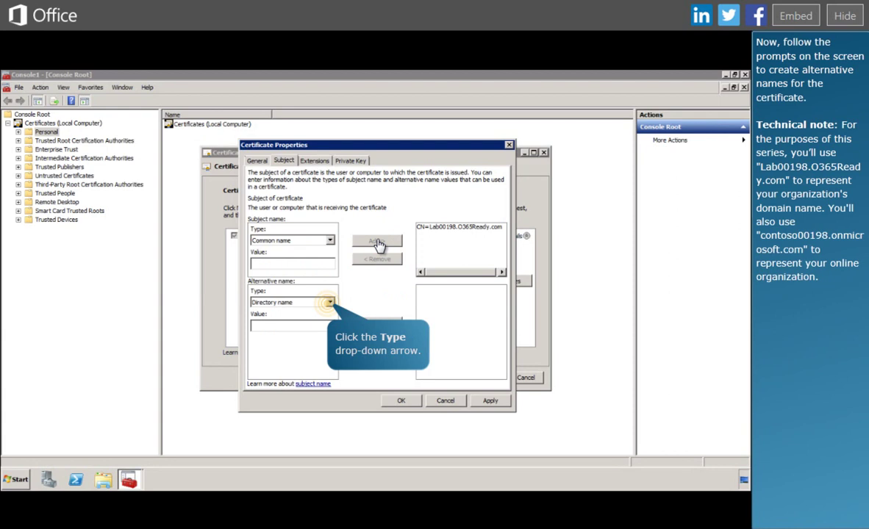
Add DNS alternative names autodiscover.Lab00198.O365Ready.com and mail.Lab00198.O365Ready.com
click(330, 303)
click(256, 320)
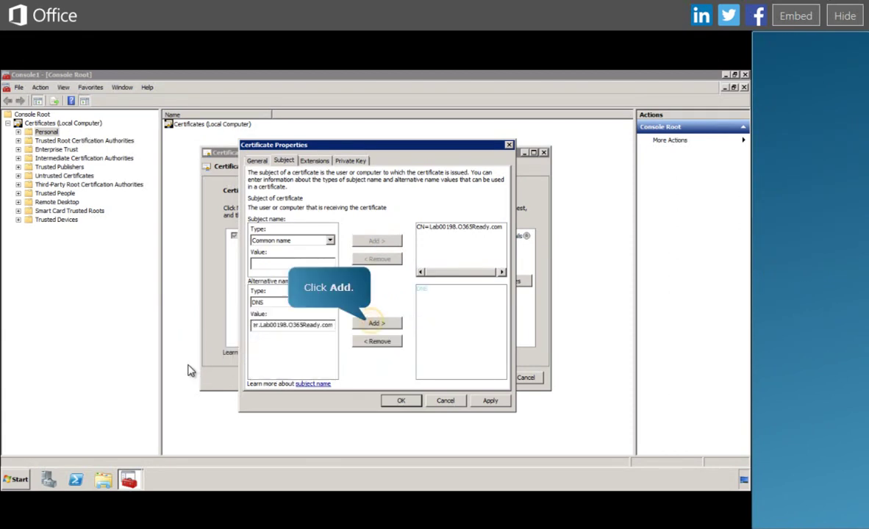
click(374, 325)
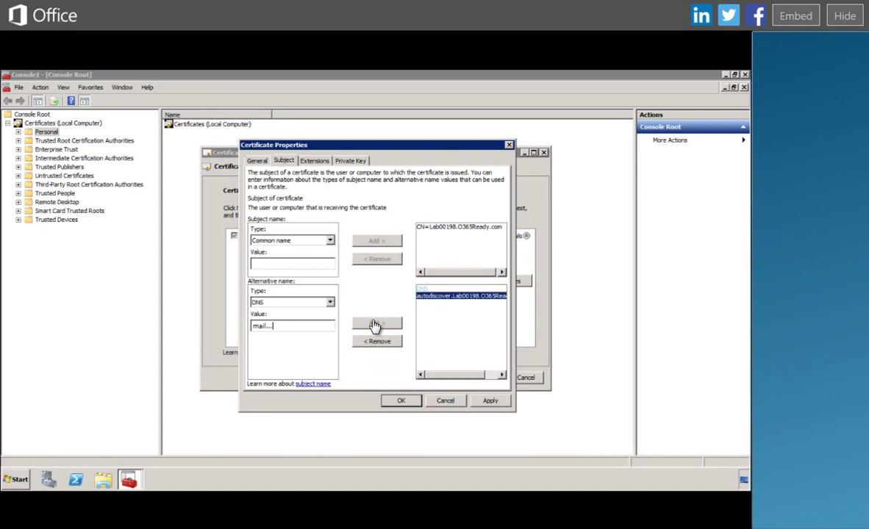
click(374, 324)
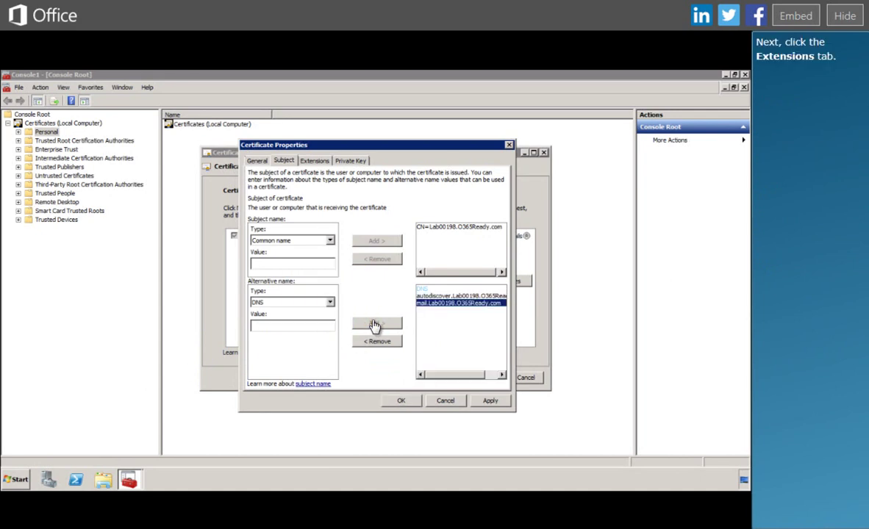
Add Server Authentication to the request's Extended Key Usage on the Extensions tab
click(315, 161)
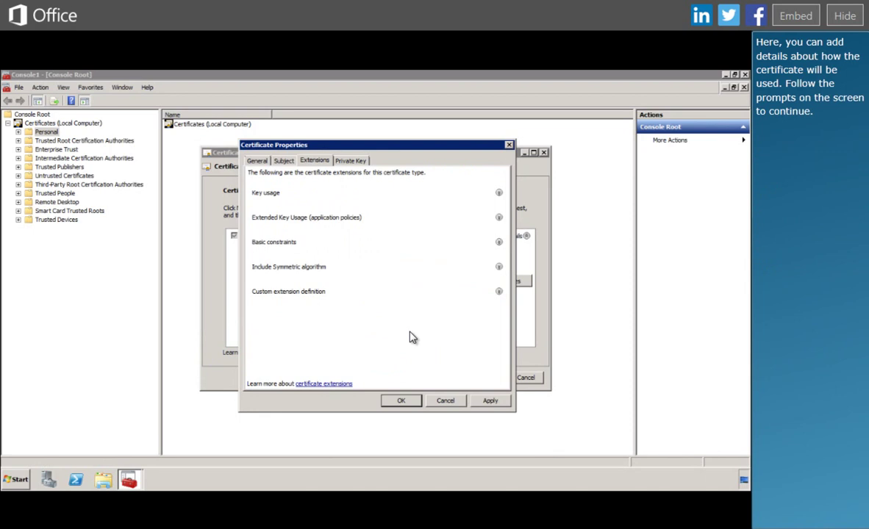
click(498, 218)
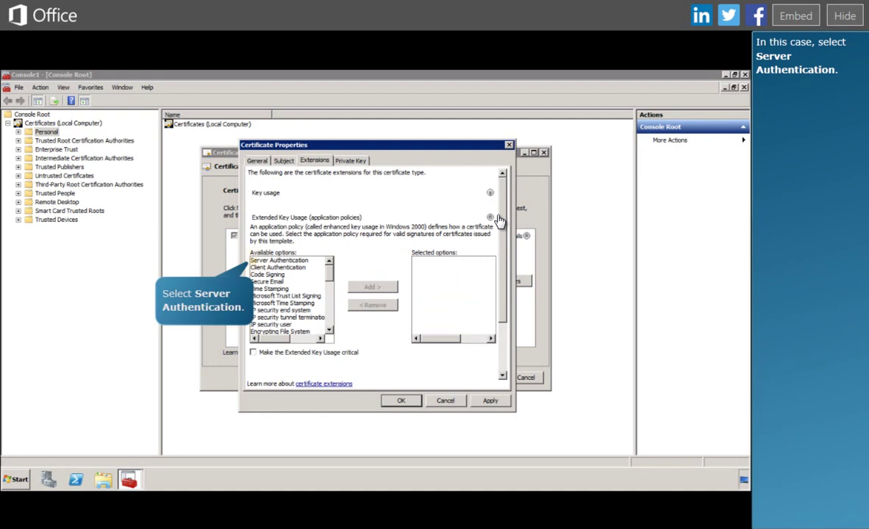
click(291, 261)
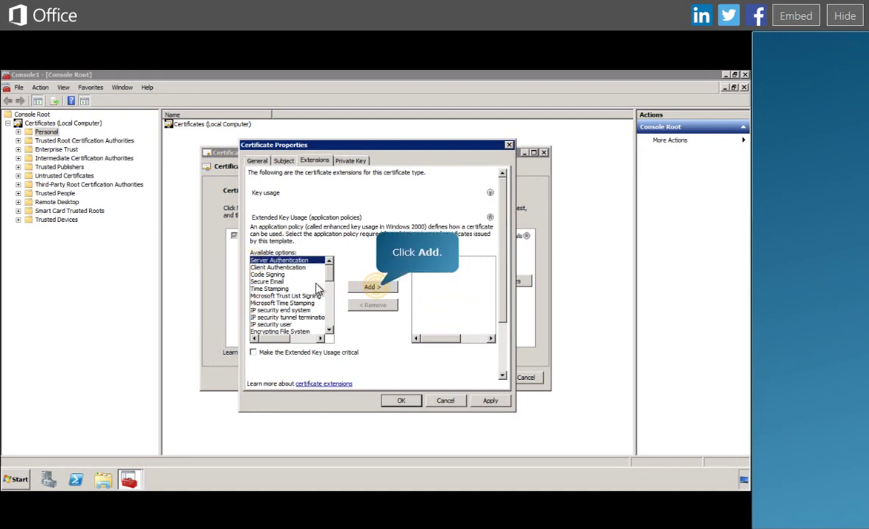
click(373, 287)
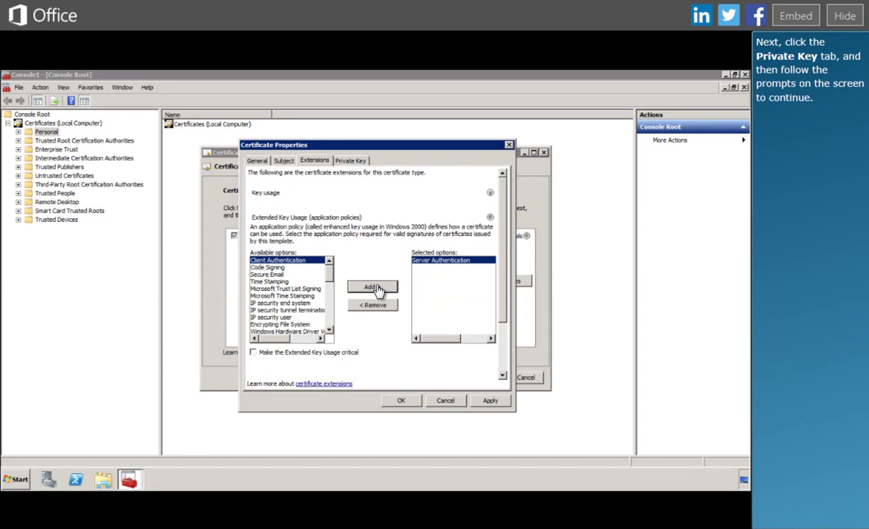
Make the private key an exportable 2048-bit Exchange key and confirm the certificate properties
click(349, 161)
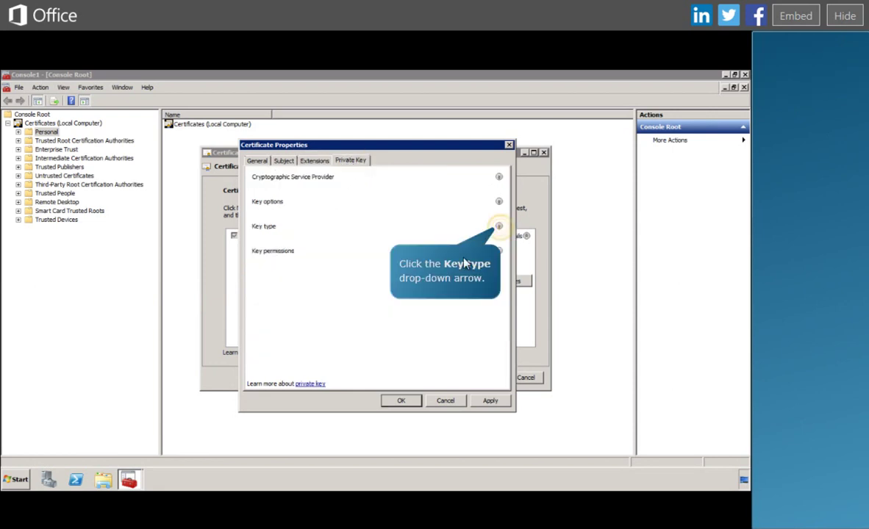
click(499, 227)
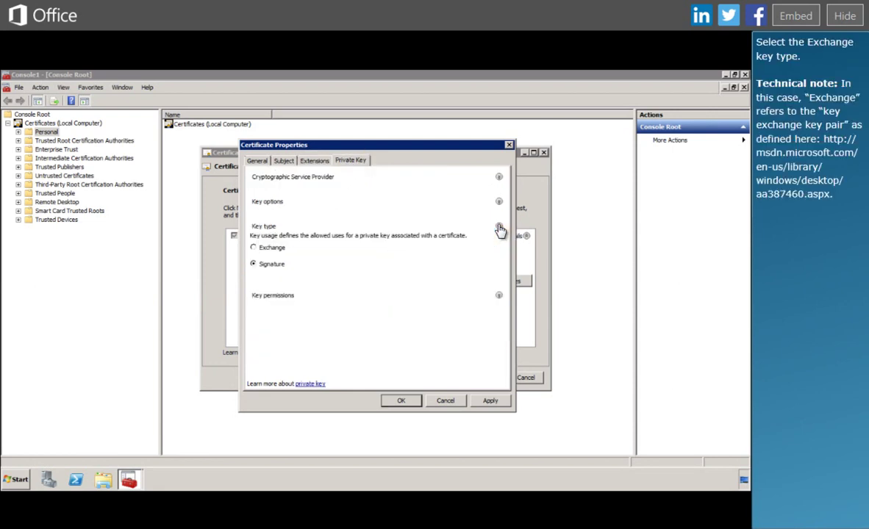
click(254, 249)
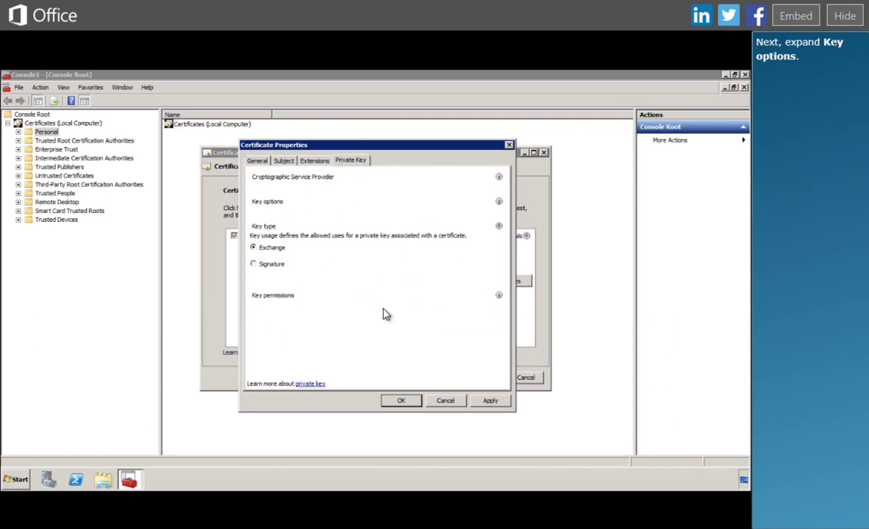
click(499, 203)
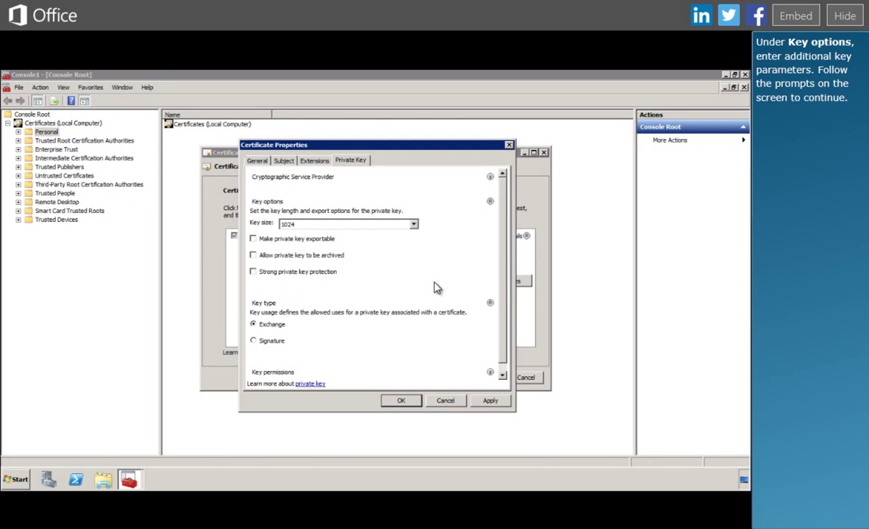
click(413, 224)
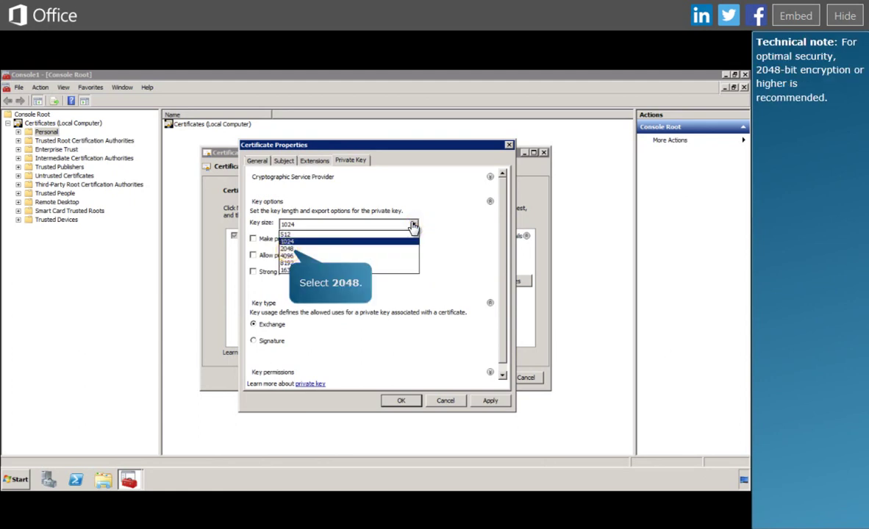
click(290, 249)
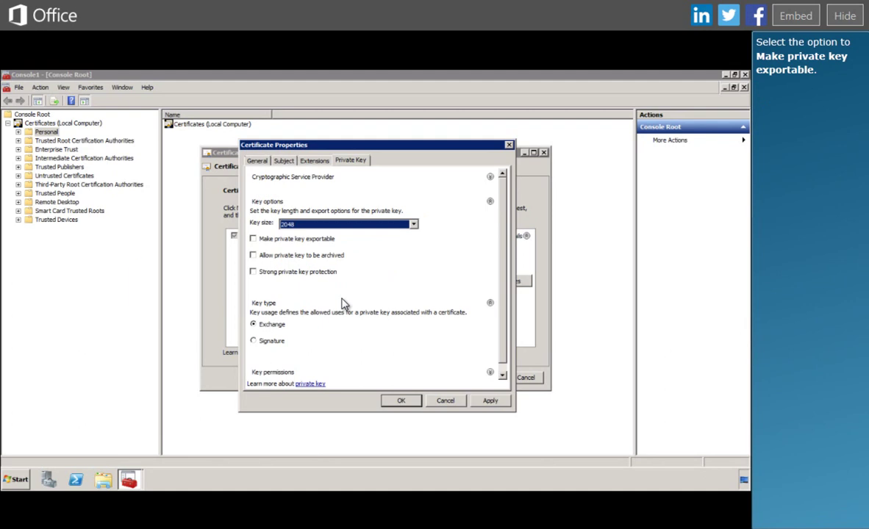
click(253, 239)
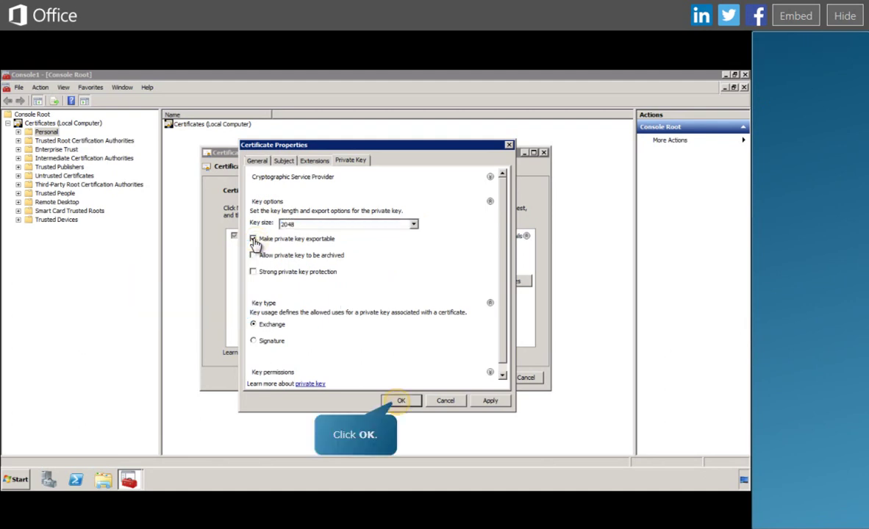
click(401, 401)
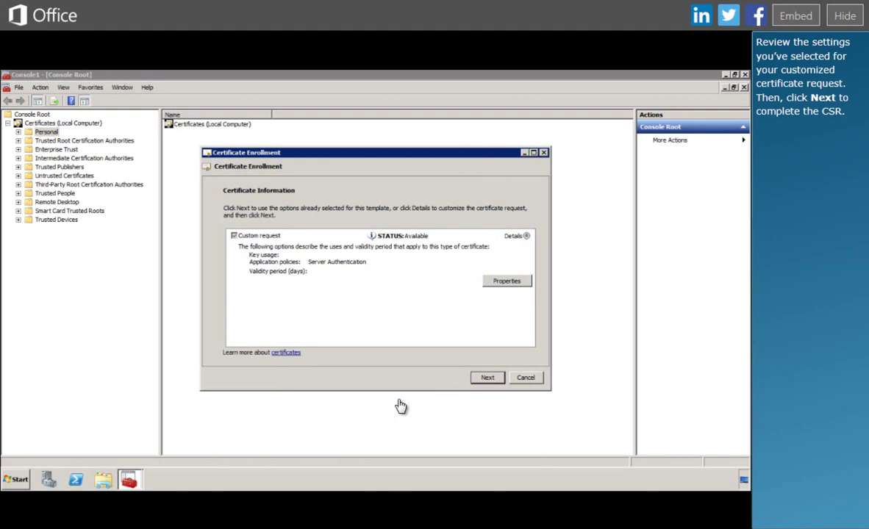
Set the offline request to save as C:\LabFiles\LabCertReq.txt in Base 64 format
click(488, 377)
text(C:\LabFiles...)
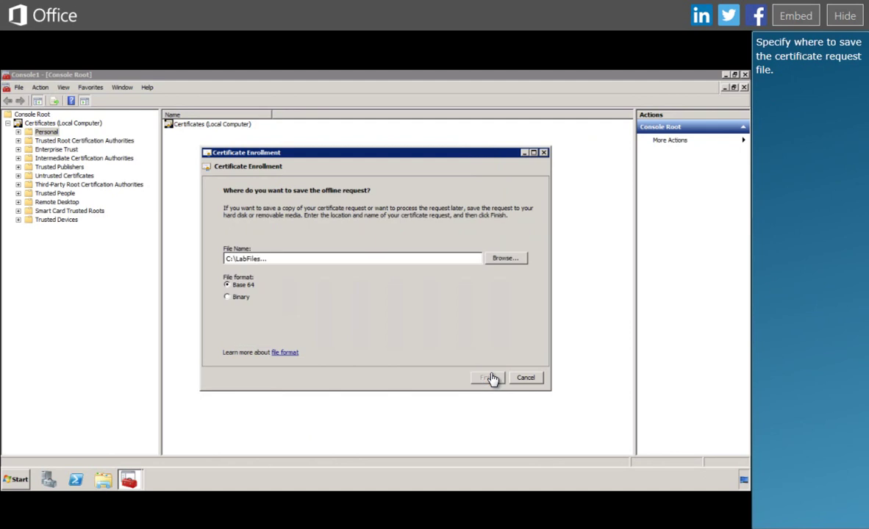
key(BackSpace)
key(BackSpace)
key(BackSpace)
text(\LabCertReq.txt)
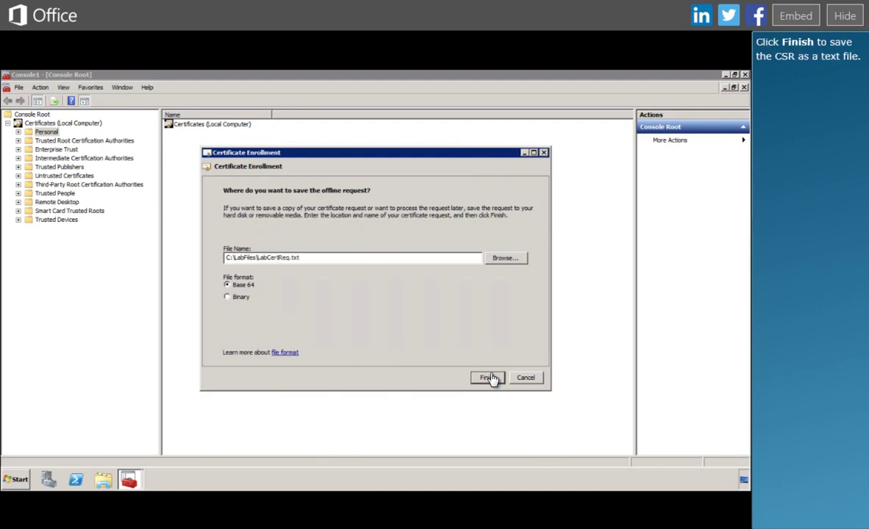
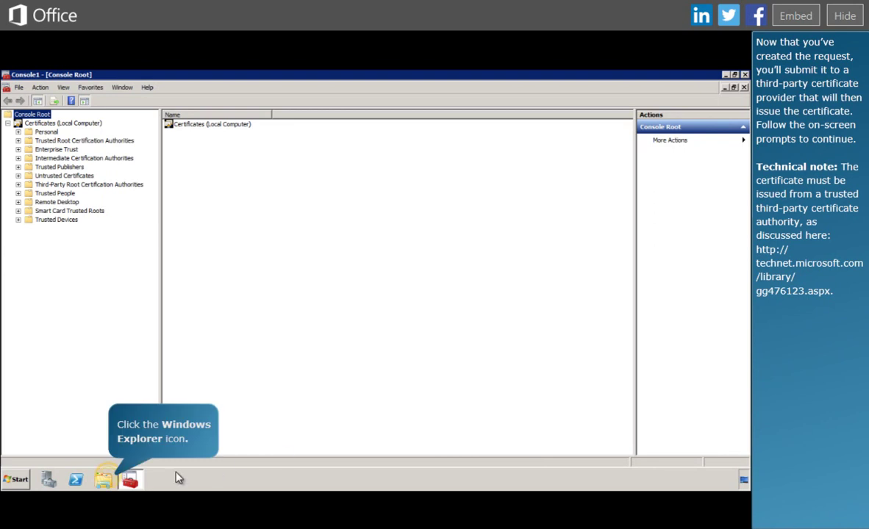
Open LabCertReq.txt from the C:\LabFiles folder in Notepad
click(101, 482)
text(C:\LabFiles)
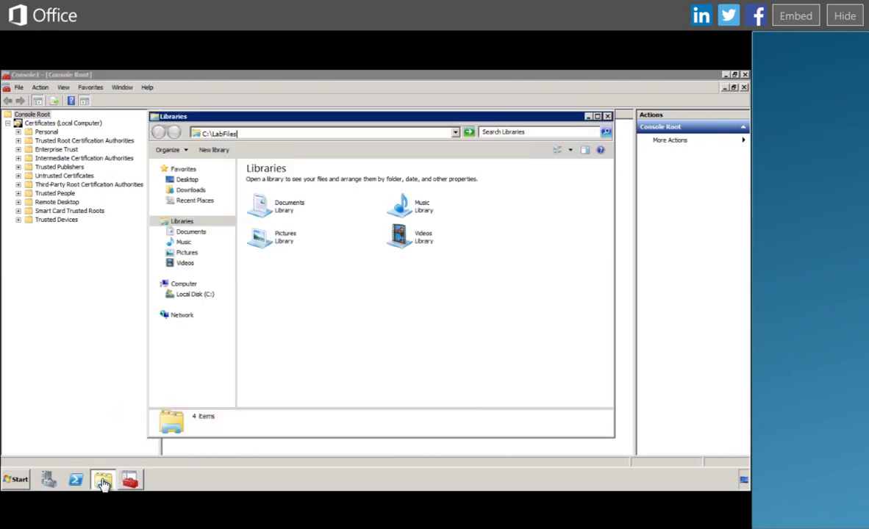
click(468, 132)
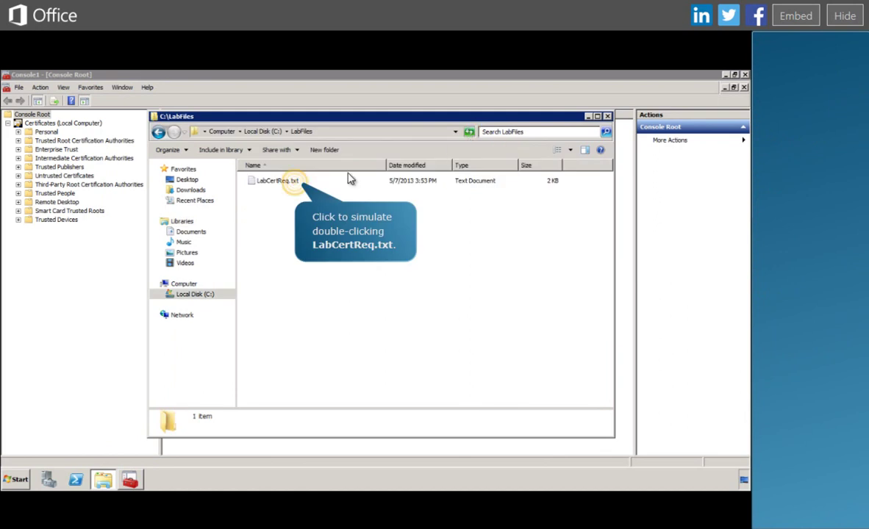
double_click(285, 182)
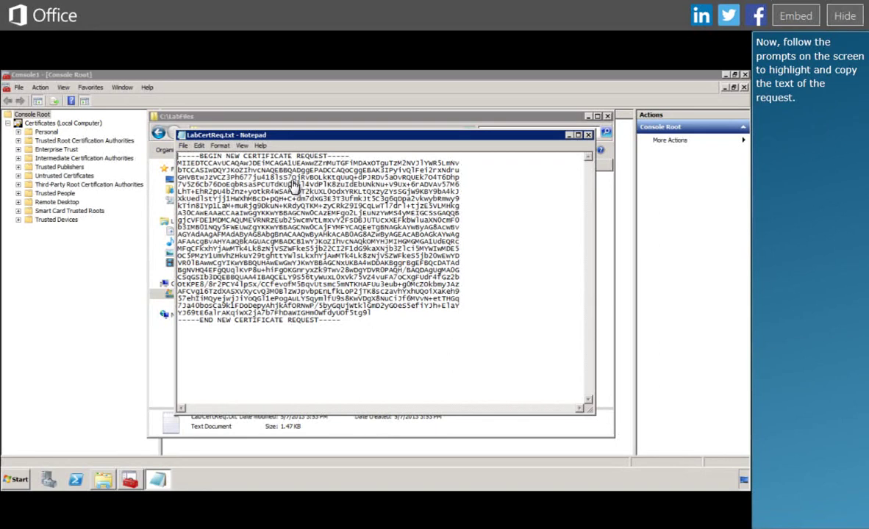
Select all of the certificate request text and copy it to the clipboard
click(199, 147)
click(210, 246)
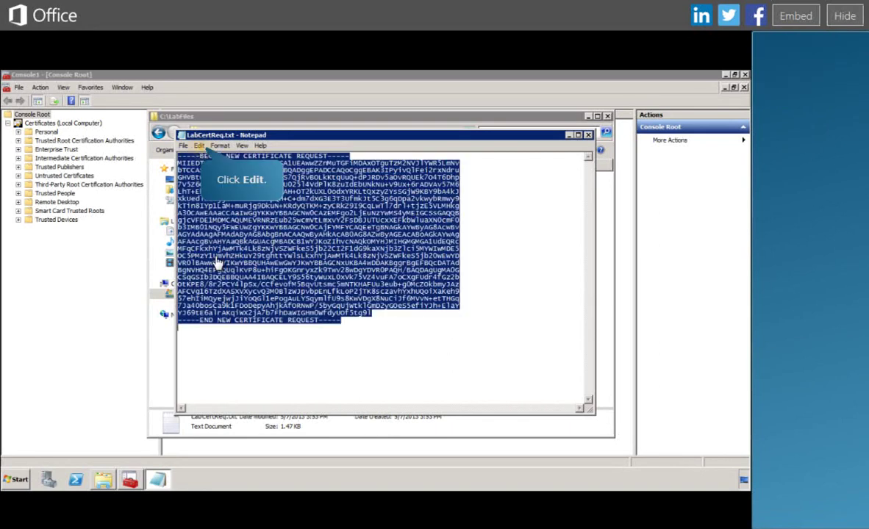
click(198, 145)
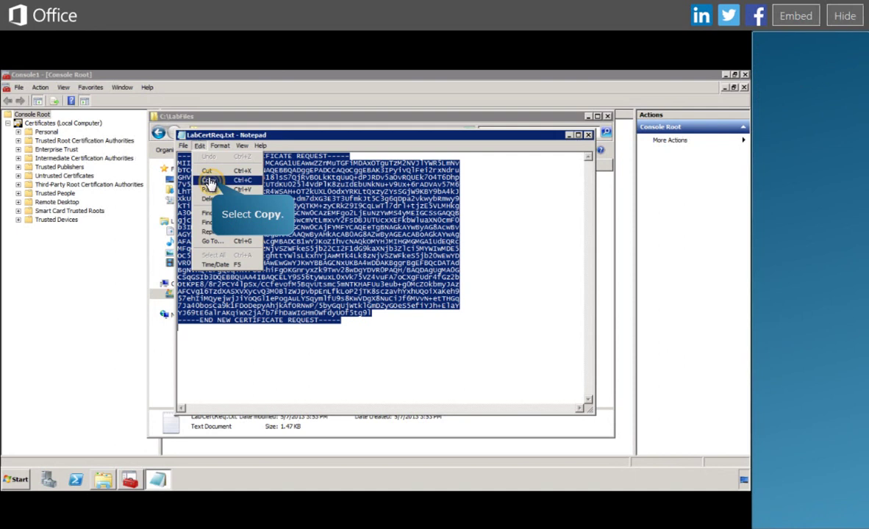
click(210, 181)
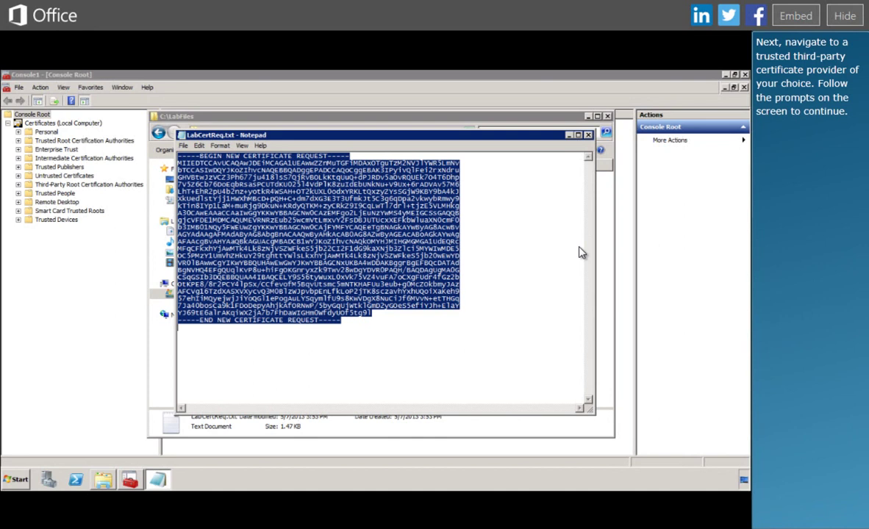
Paste the certificate request into DigiCert's Paste CSR box, accept the terms, and submit it
click(19, 480)
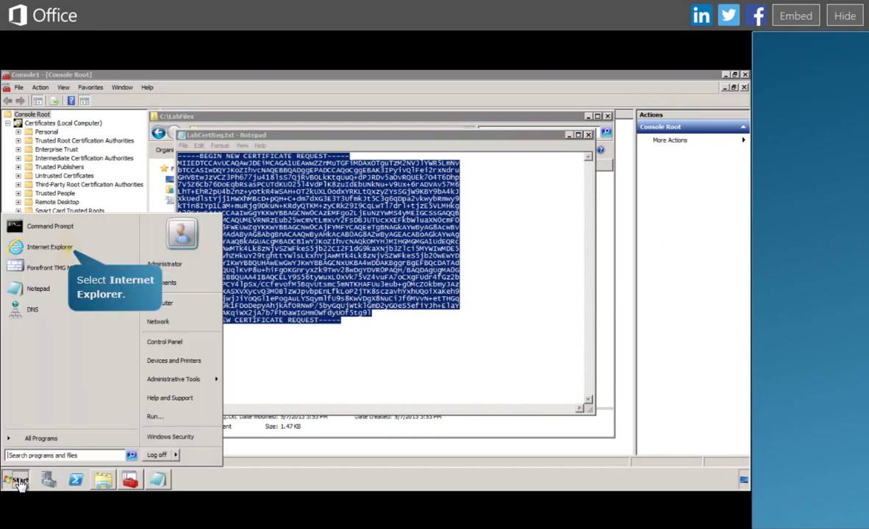
click(49, 247)
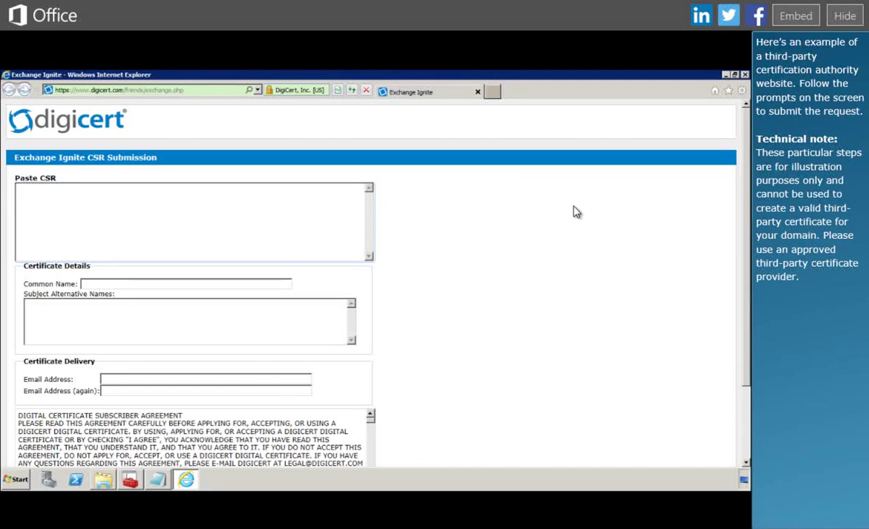
click(38, 205)
click(45, 229)
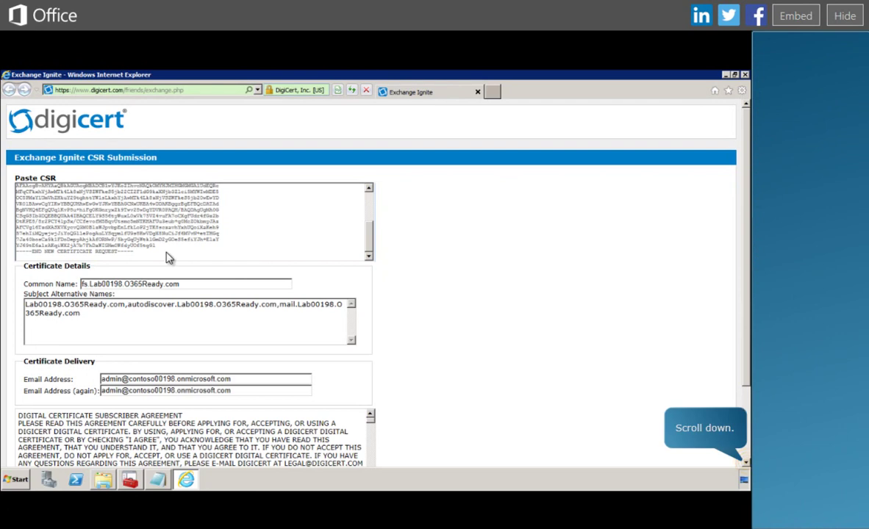
click(745, 463)
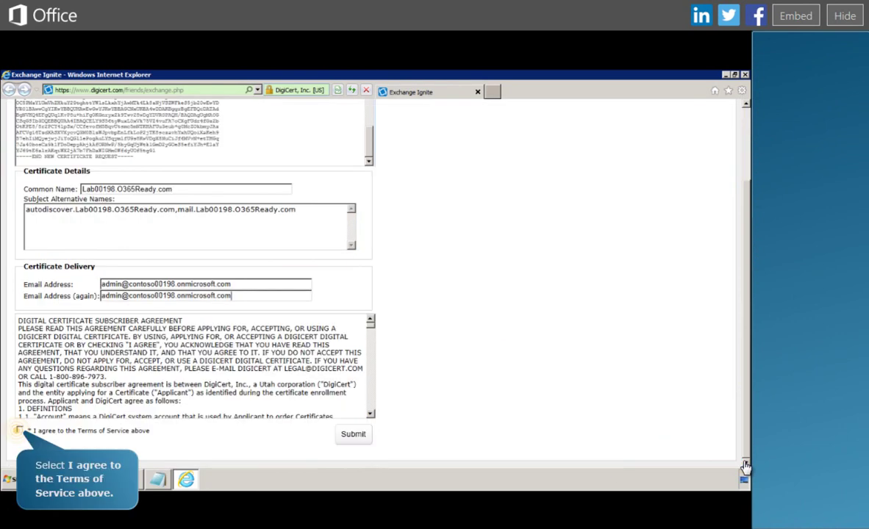
click(20, 432)
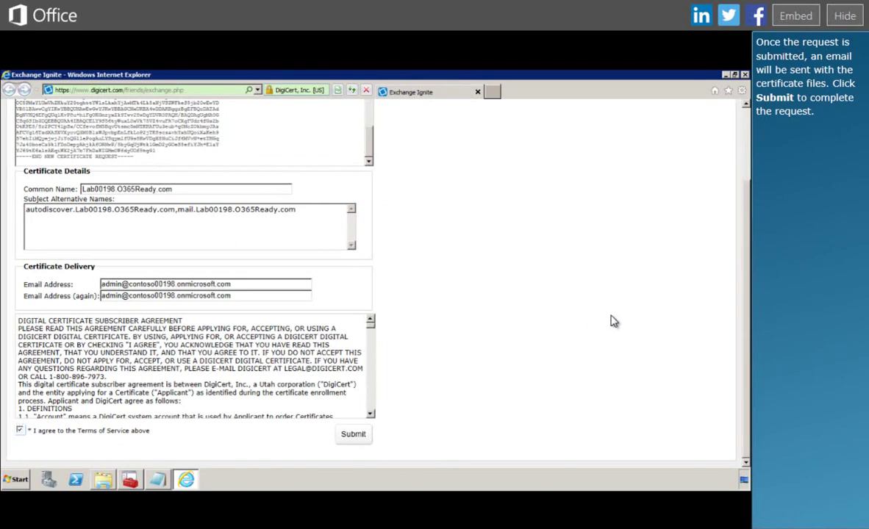
click(353, 434)
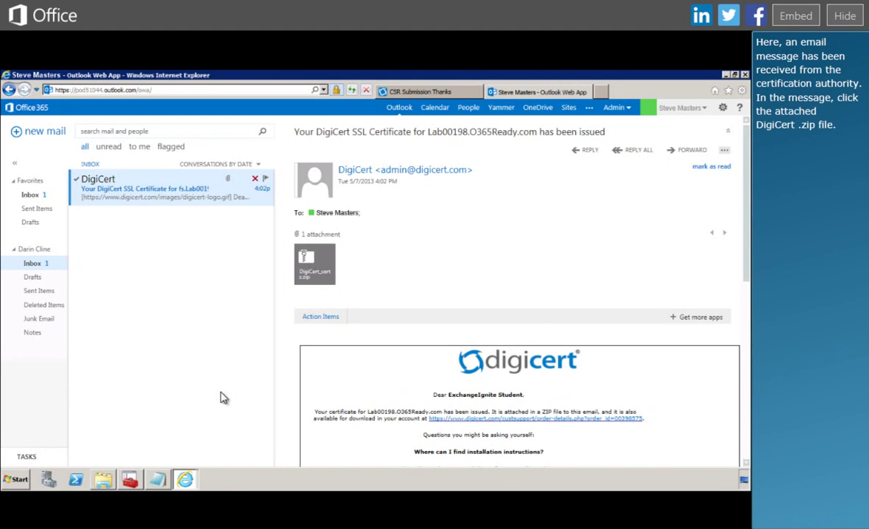
Download the DigiCert_certs.zip attachment and save it into C:\LabFiles using Save as
click(311, 272)
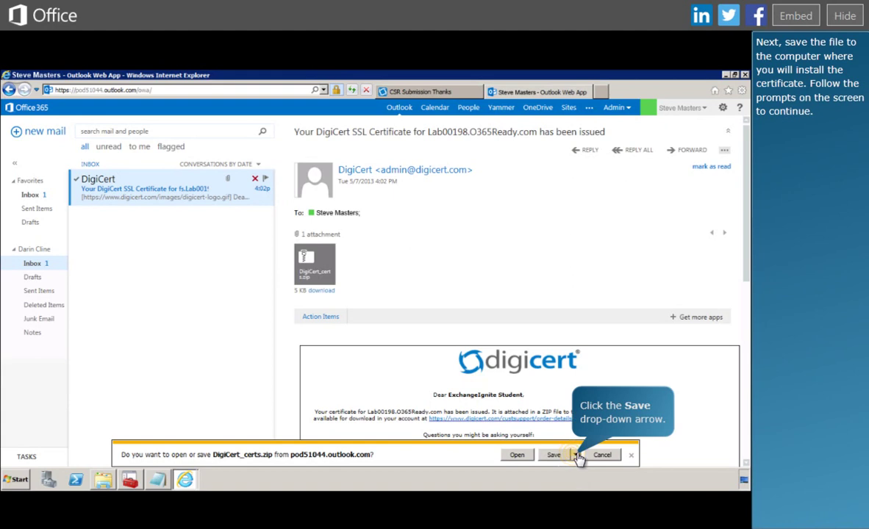
click(574, 456)
click(601, 446)
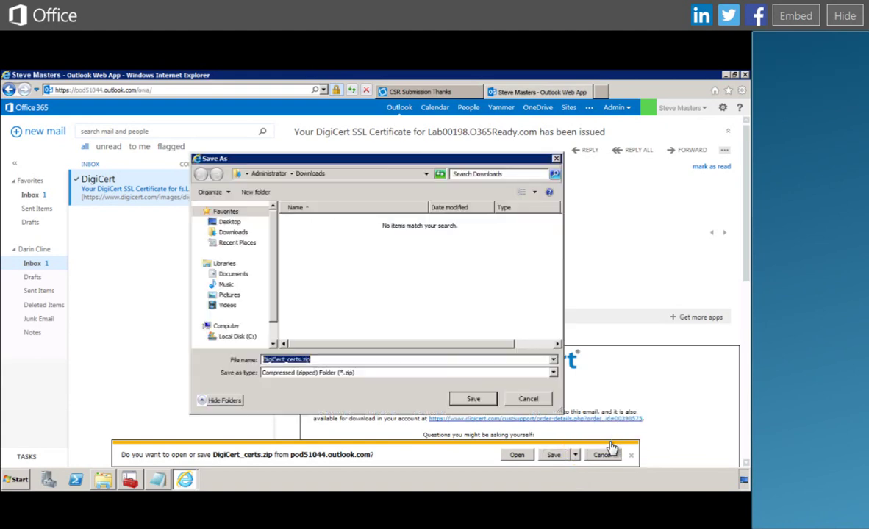
text(C:\LabFiles)
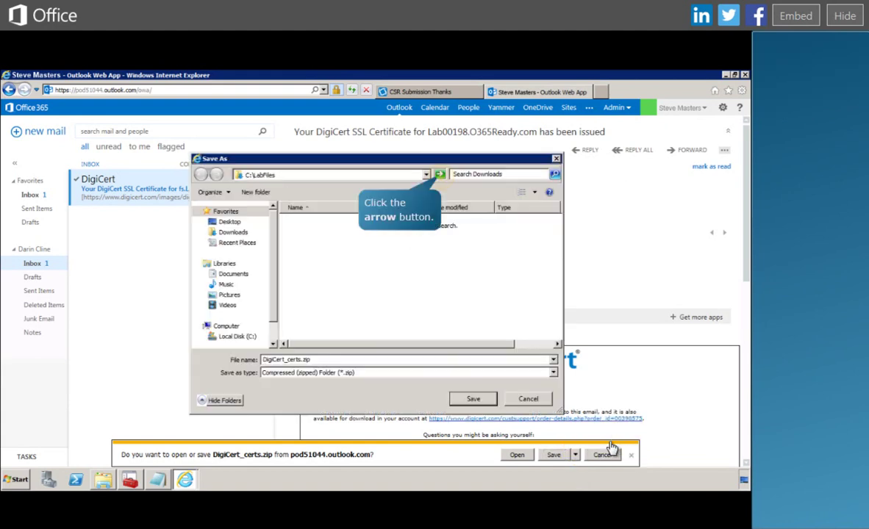
click(439, 175)
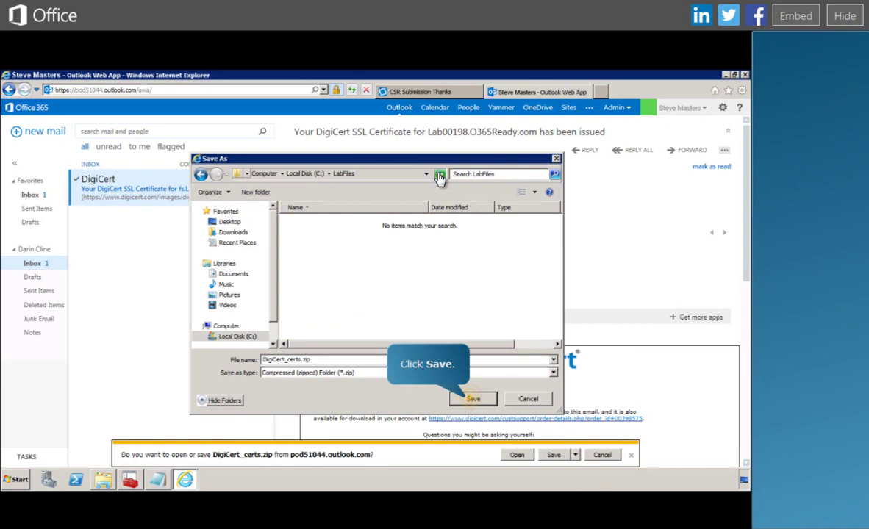
click(473, 399)
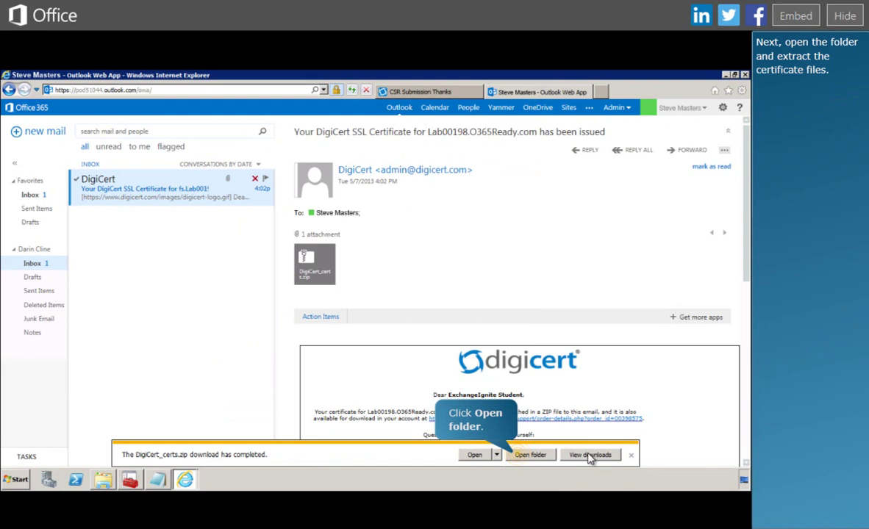
Open the download folder and extract DigiCert_certs.zip into C:\LabFiles\DigiCert_certs
click(531, 455)
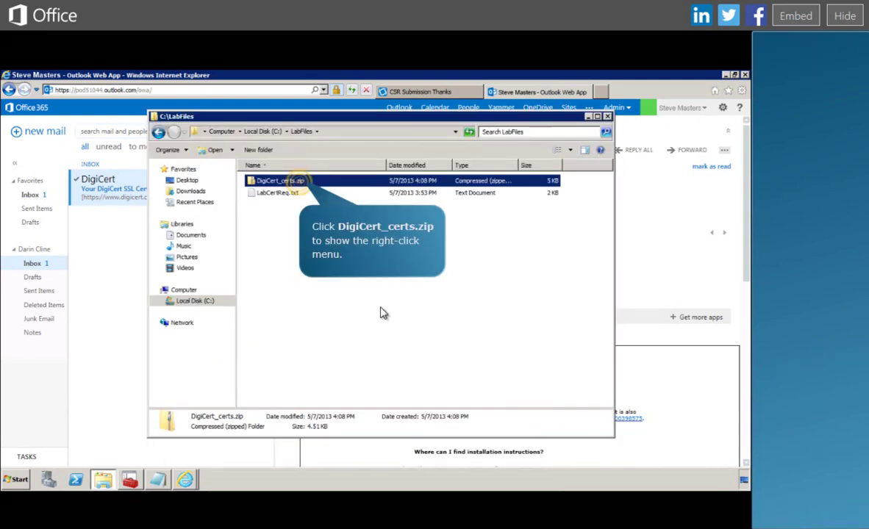
right_click(303, 187)
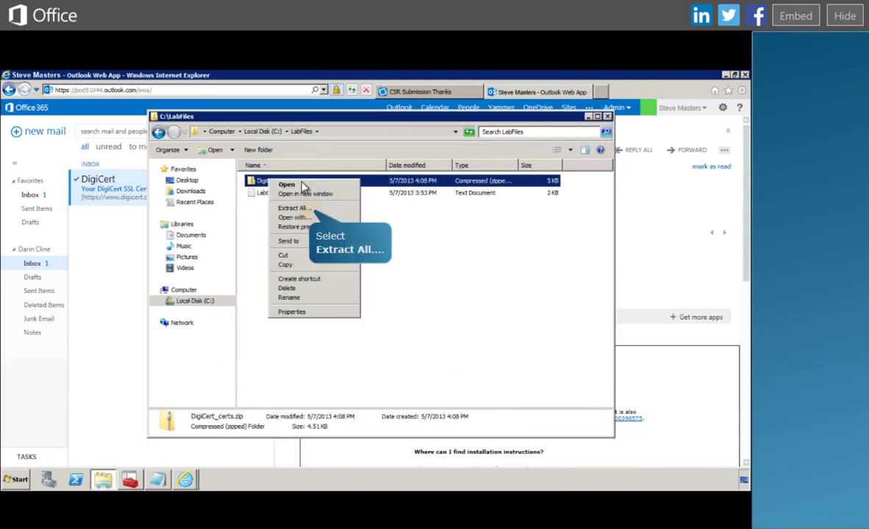
click(302, 203)
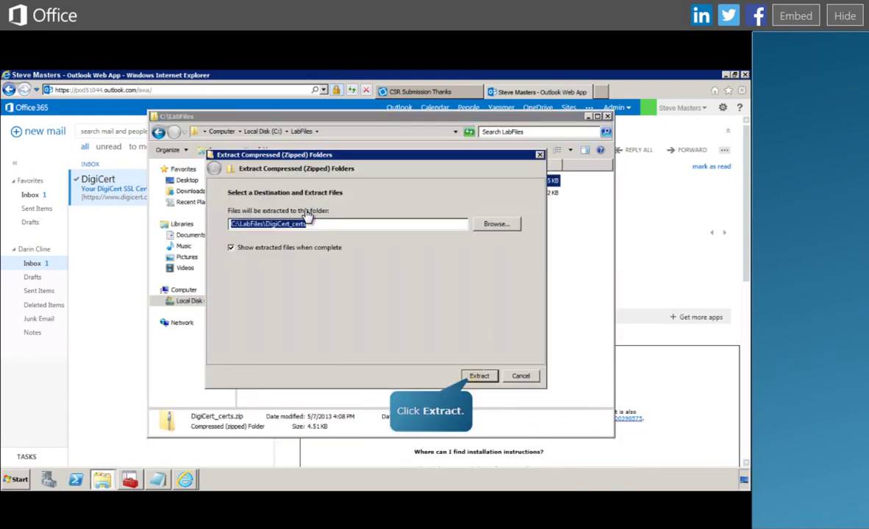
click(483, 376)
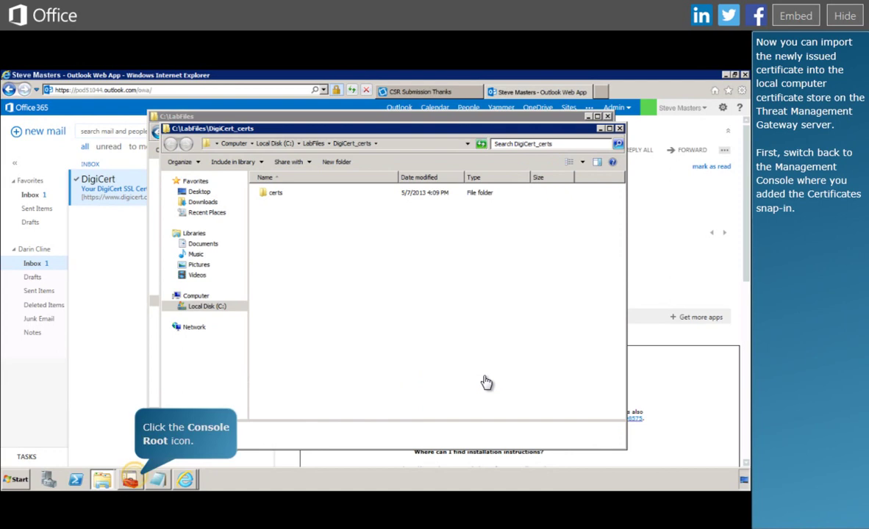
In the certificates console, start the Certificate Import Wizard on the Personal store
click(129, 480)
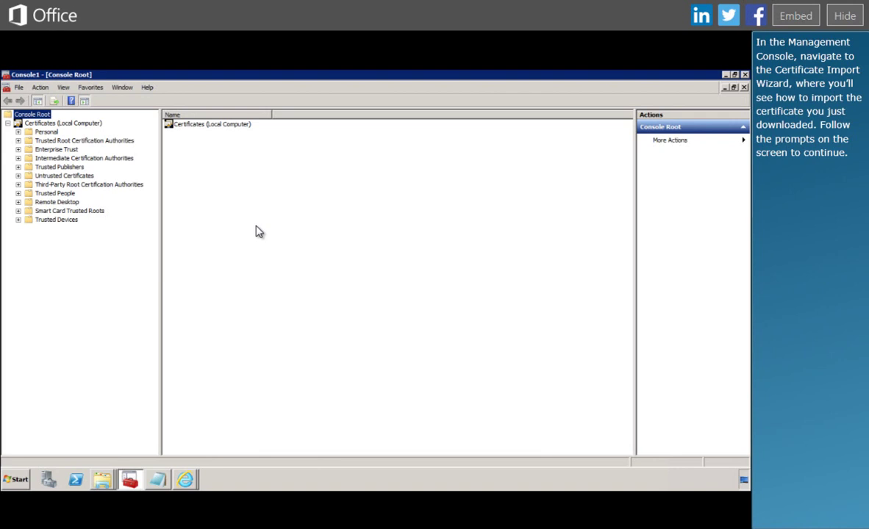
click(18, 133)
right_click(53, 141)
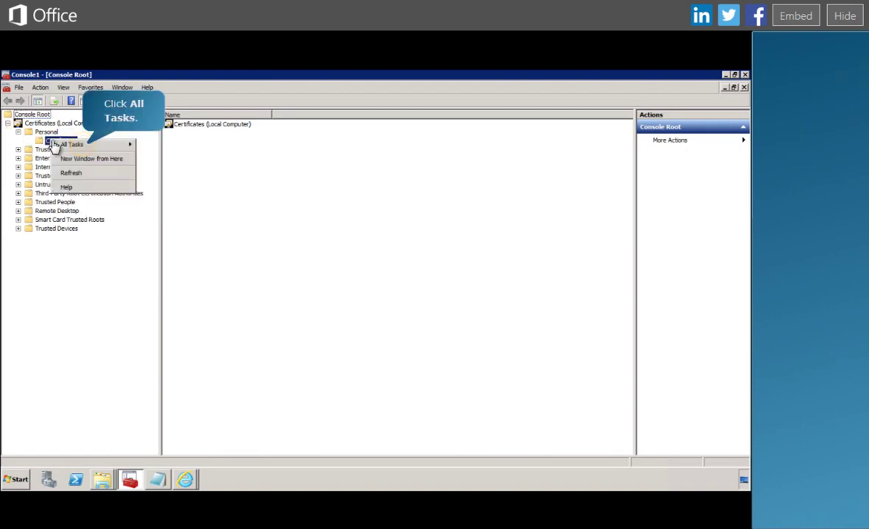
click(74, 144)
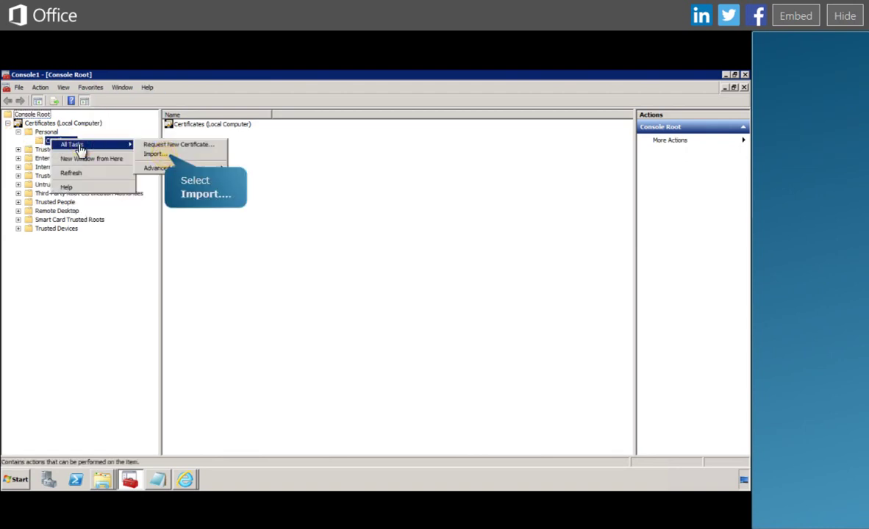
click(152, 156)
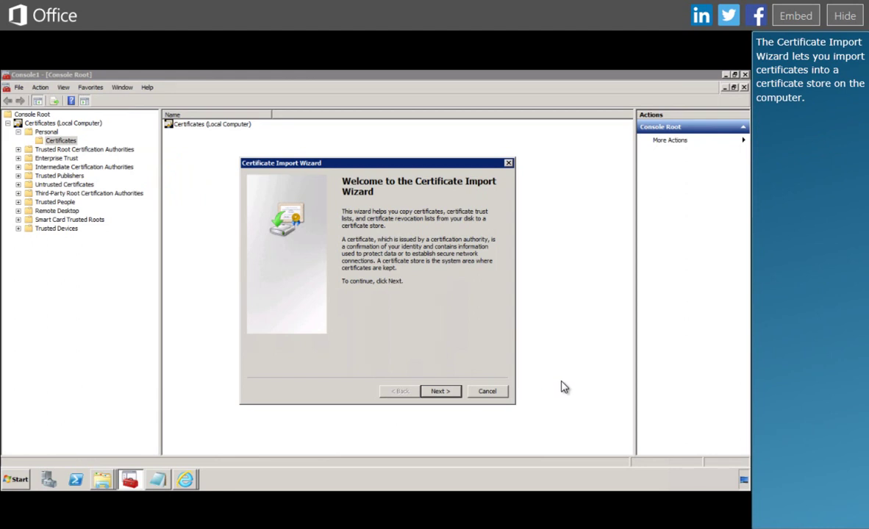
Import the issued .cer certificate file into the Personal store and confirm the success message
click(441, 392)
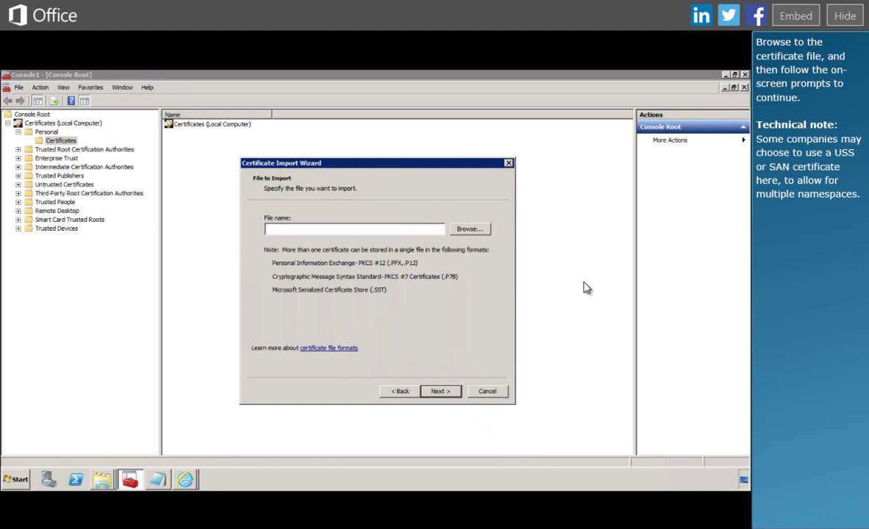
click(471, 229)
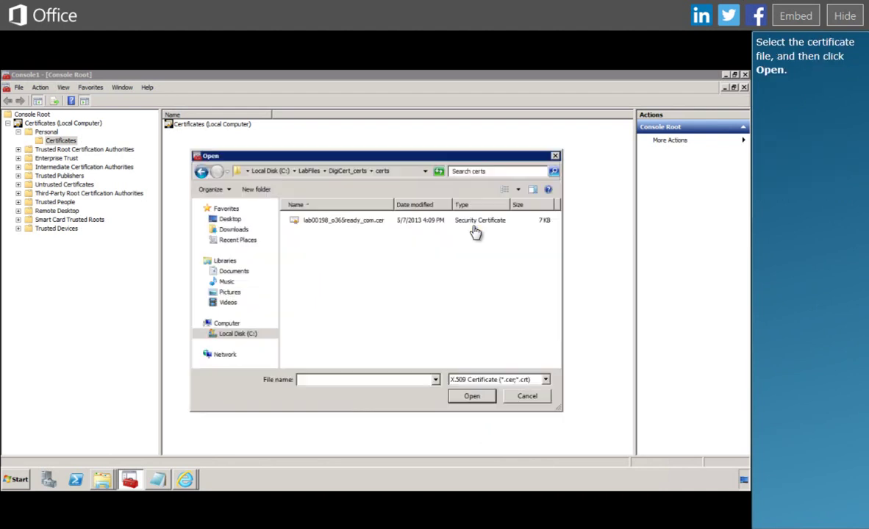
click(371, 222)
click(472, 396)
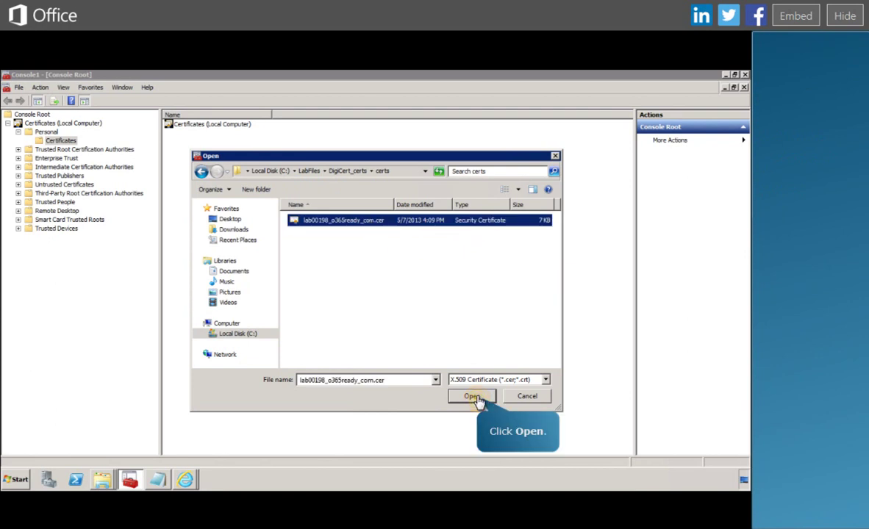
click(438, 393)
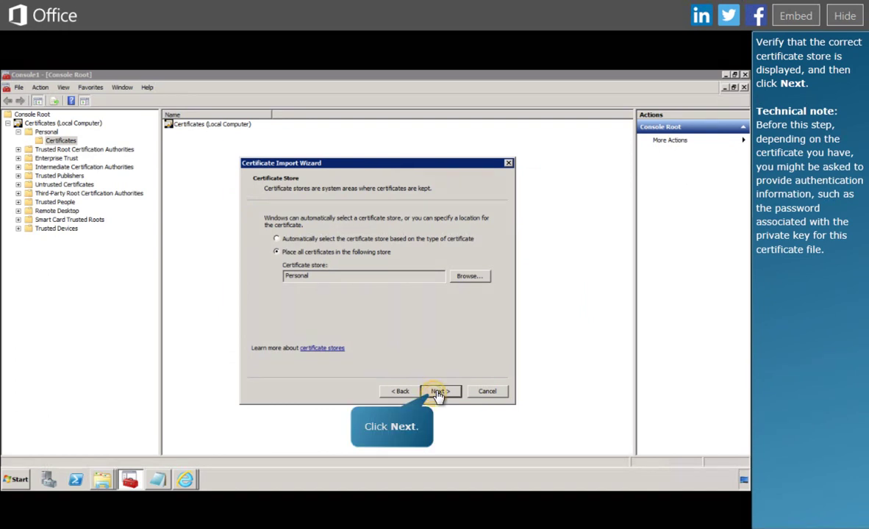
click(439, 393)
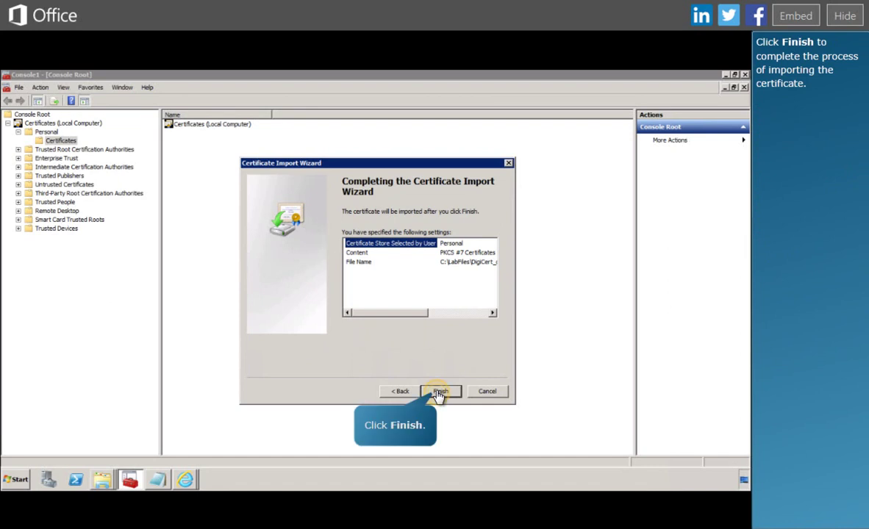
click(438, 394)
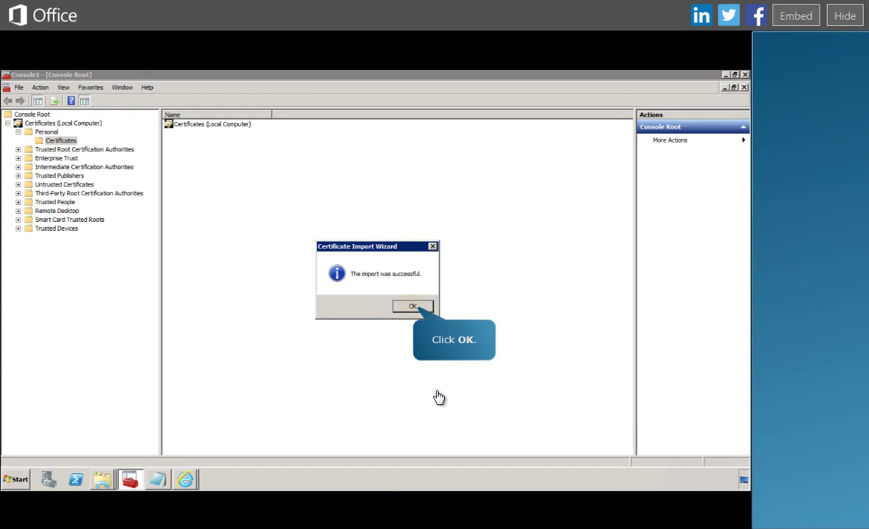
click(418, 309)
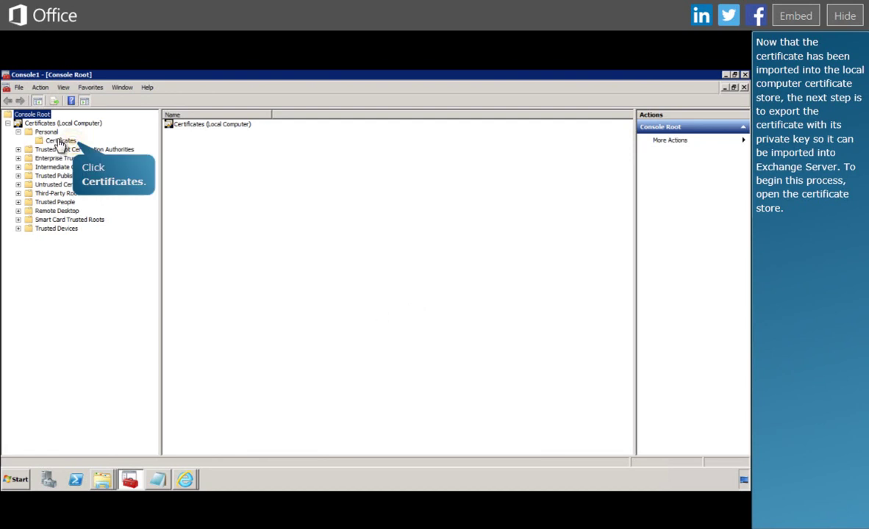
Start exporting the Lab00198 certificate with its private key in PFX format
click(60, 141)
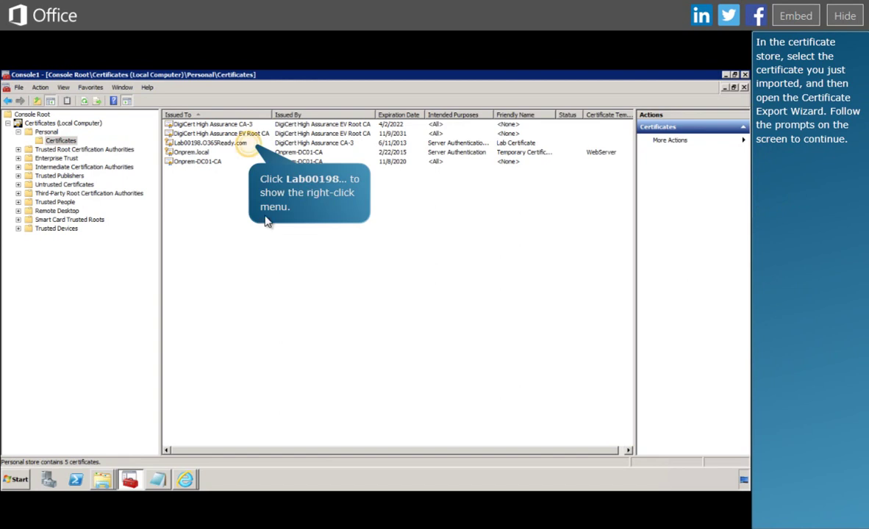
right_click(235, 144)
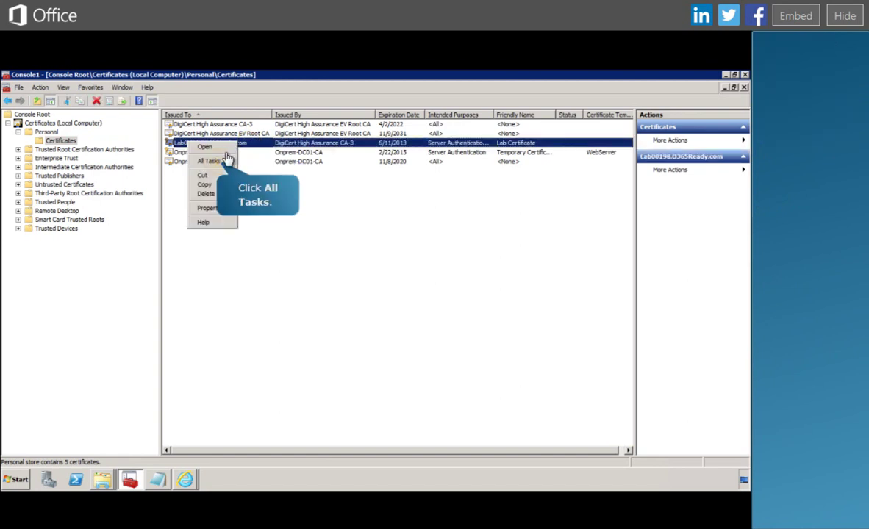
click(218, 164)
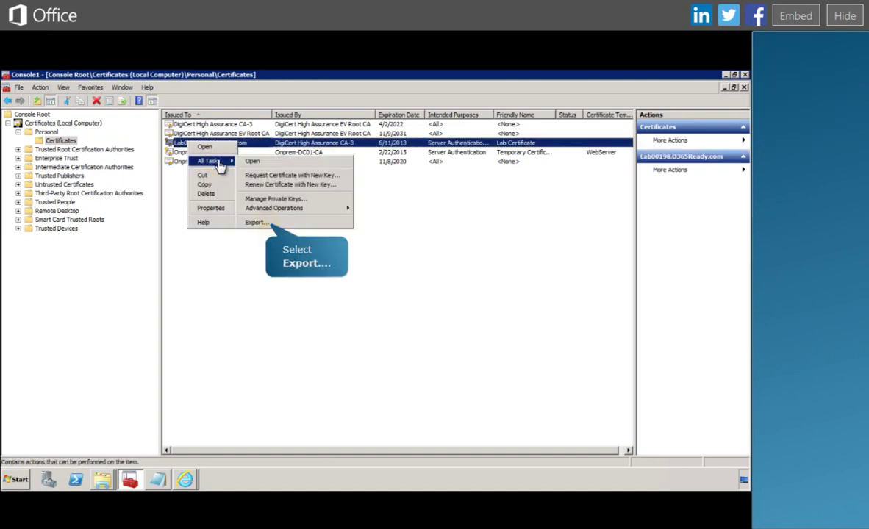
click(257, 222)
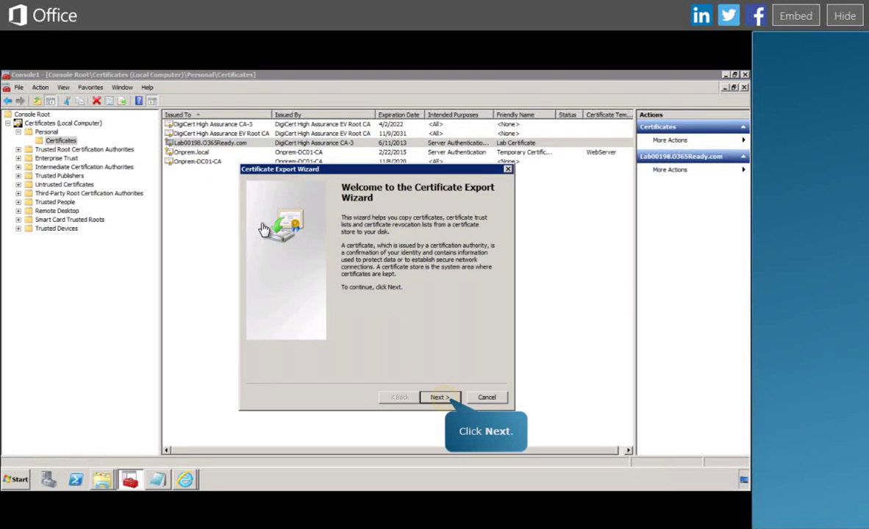
click(441, 397)
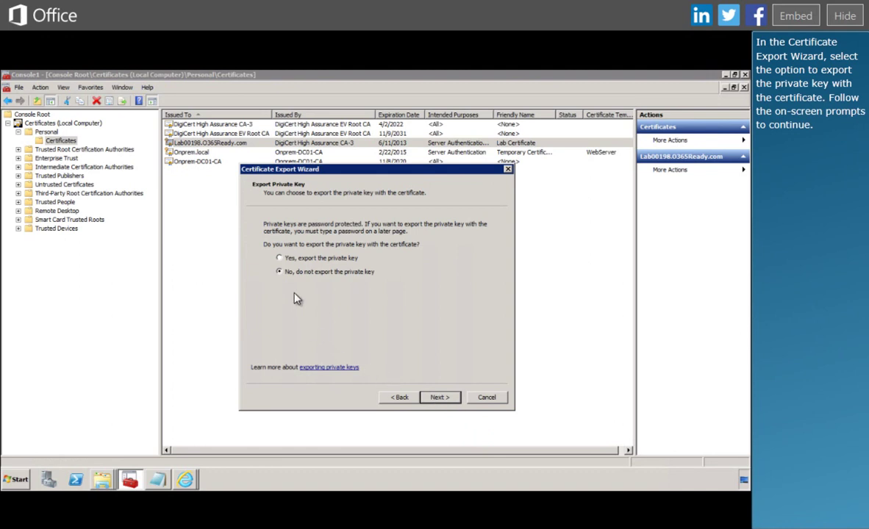
click(280, 258)
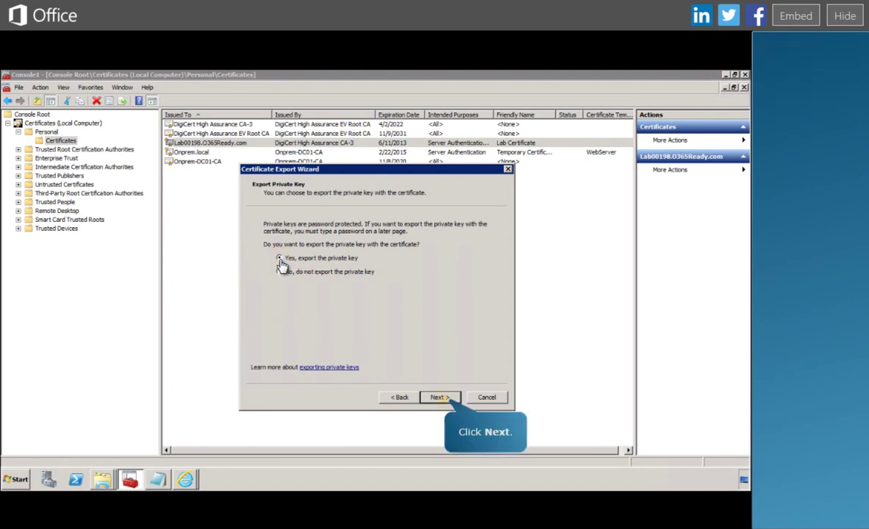
click(445, 397)
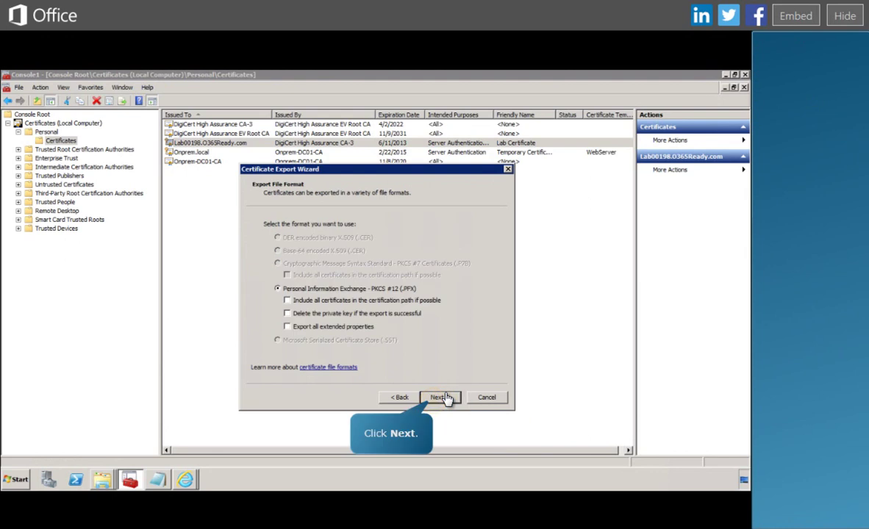
click(444, 398)
Protect the export with a password, save it as C:\LabFiles\Labcert.pfx, and close the console
text(••••••••••)
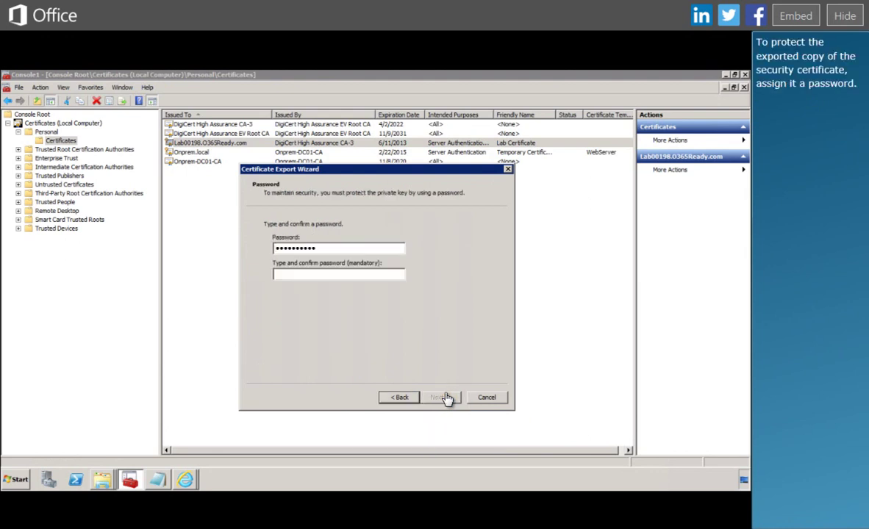
key(Tab)
text(••••••••••)
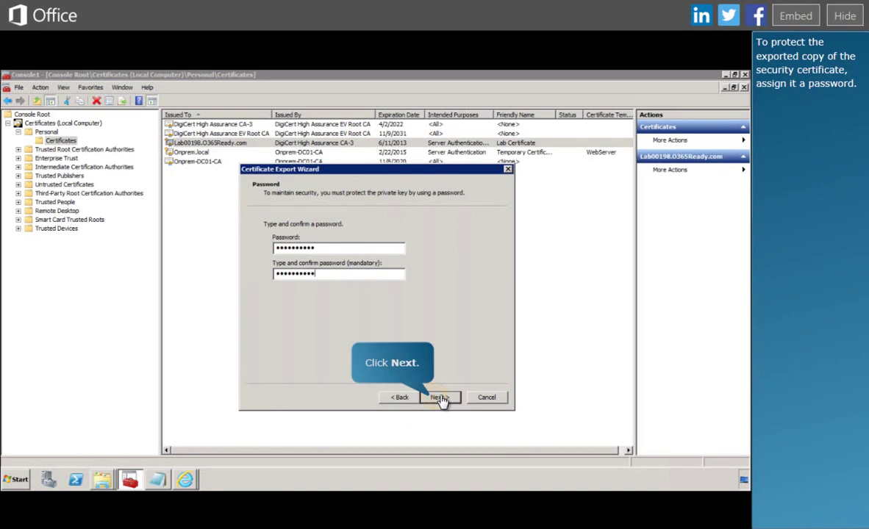
click(441, 397)
text(C:\LabFiles...)
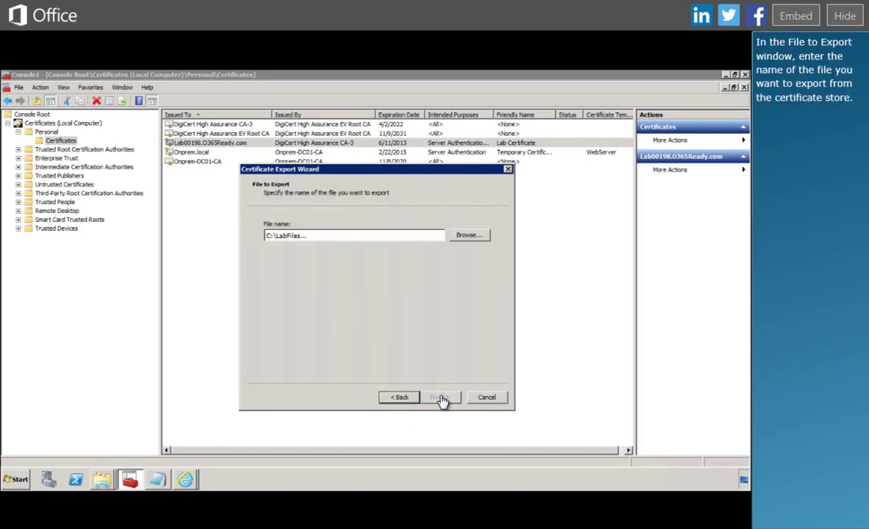
key(BackSpace)
key(BackSpace)
key(BackSpace)
text(\Labcert.pfx)
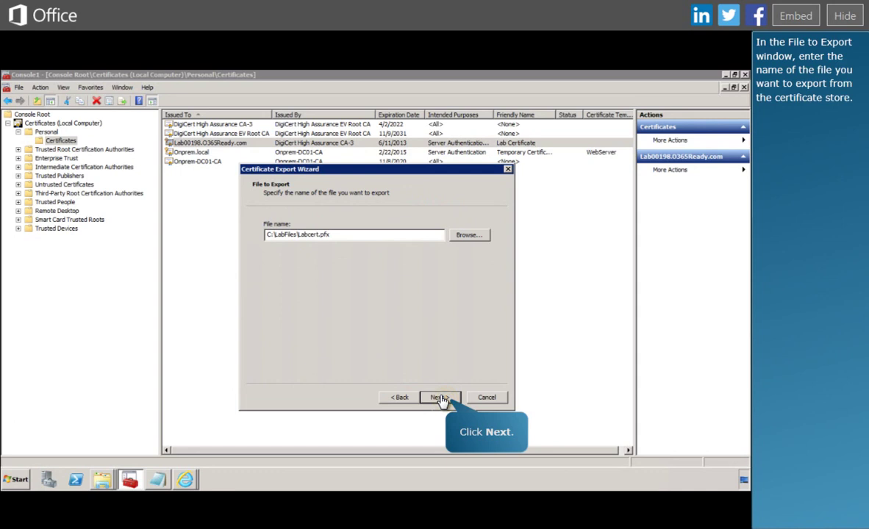
click(441, 398)
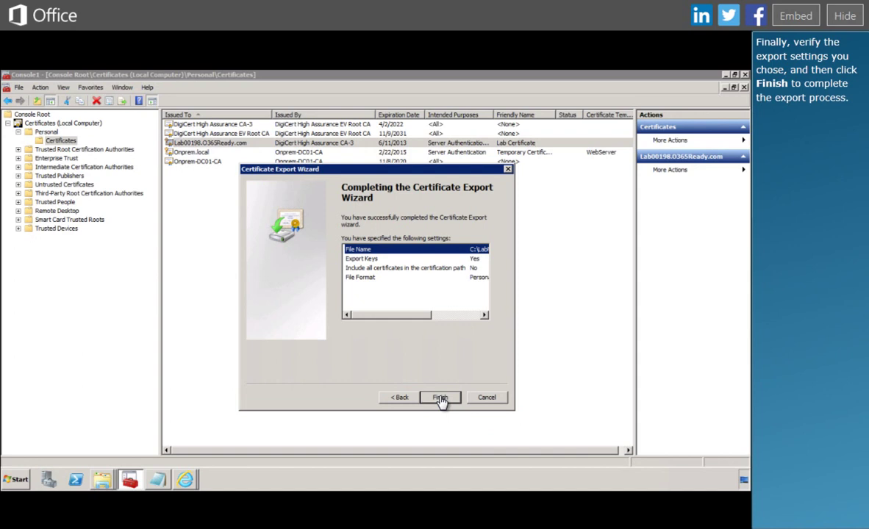
click(441, 399)
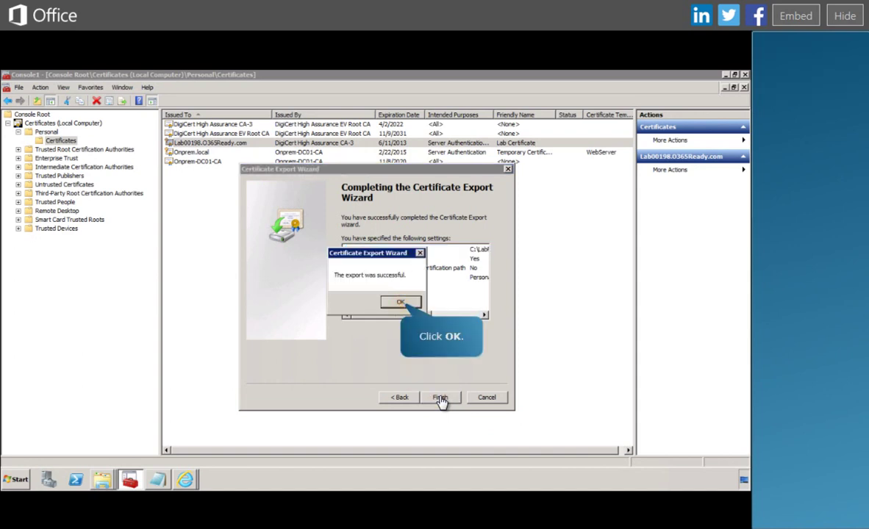
click(397, 305)
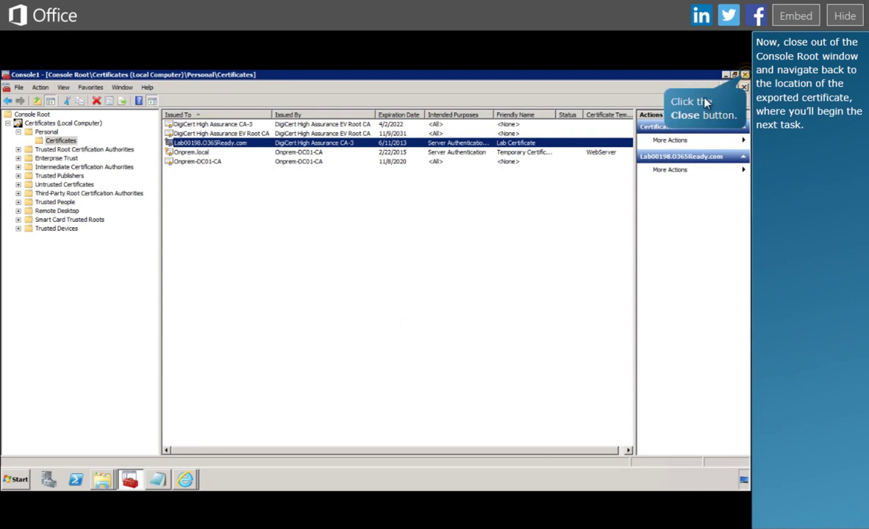
click(744, 77)
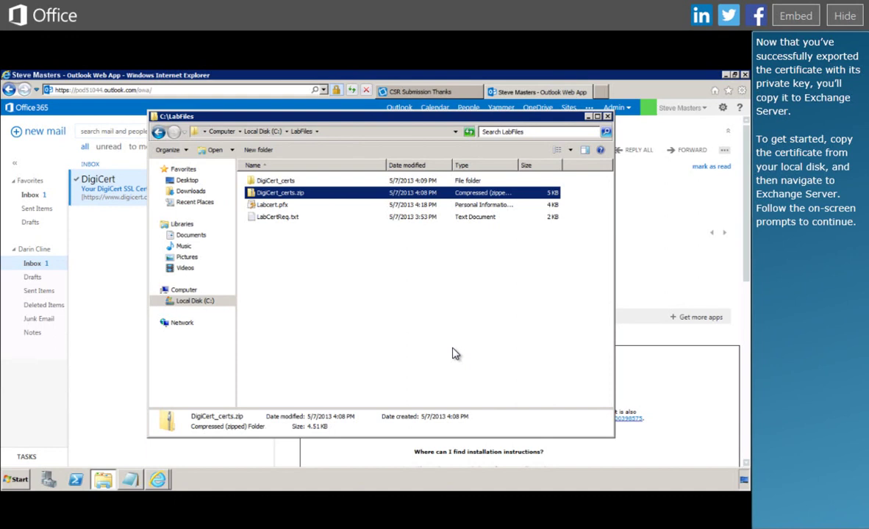
Copy Labcert.pfx into \\EX2003\C$\LabFiles, then close Explorer and the Outlook Web App browser
right_click(272, 206)
click(261, 252)
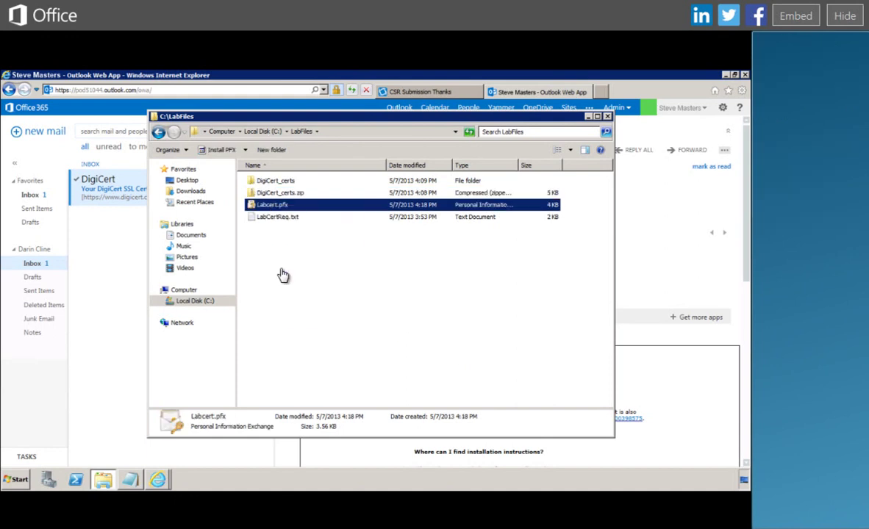
text(\EX2003\C$\LabFiles)
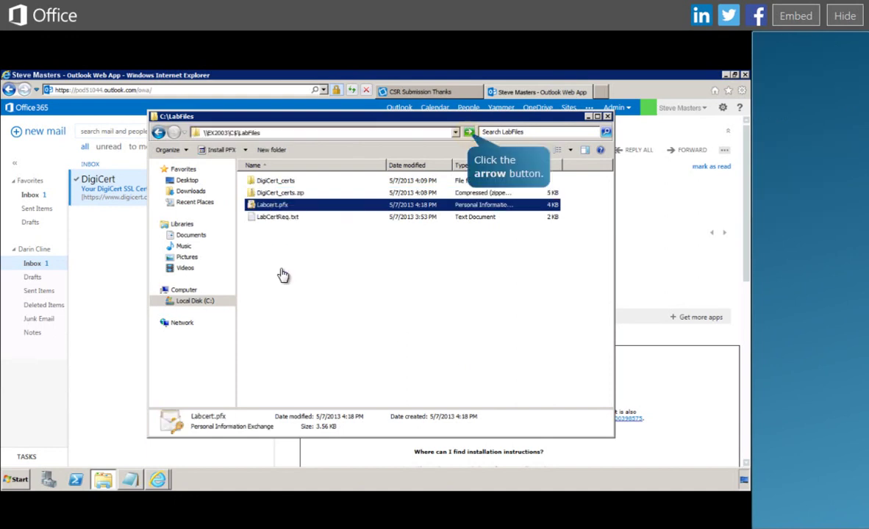
click(468, 133)
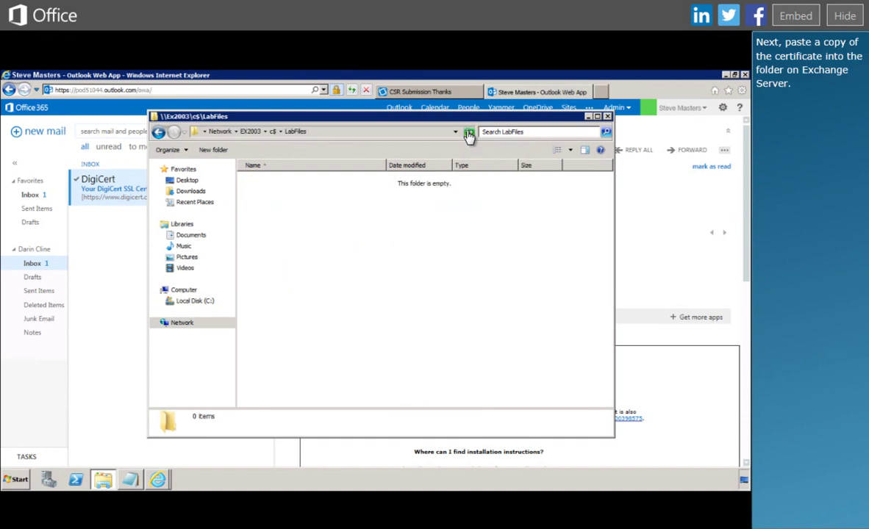
right_click(261, 198)
click(275, 247)
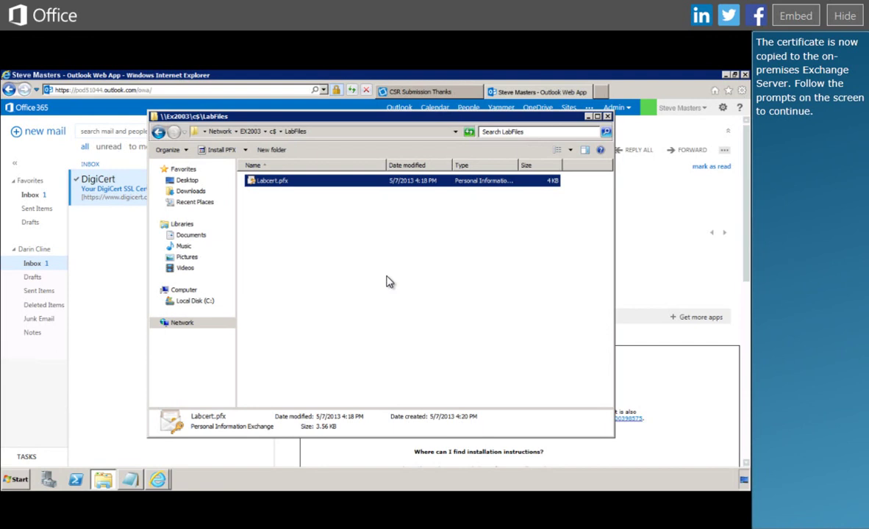
click(607, 117)
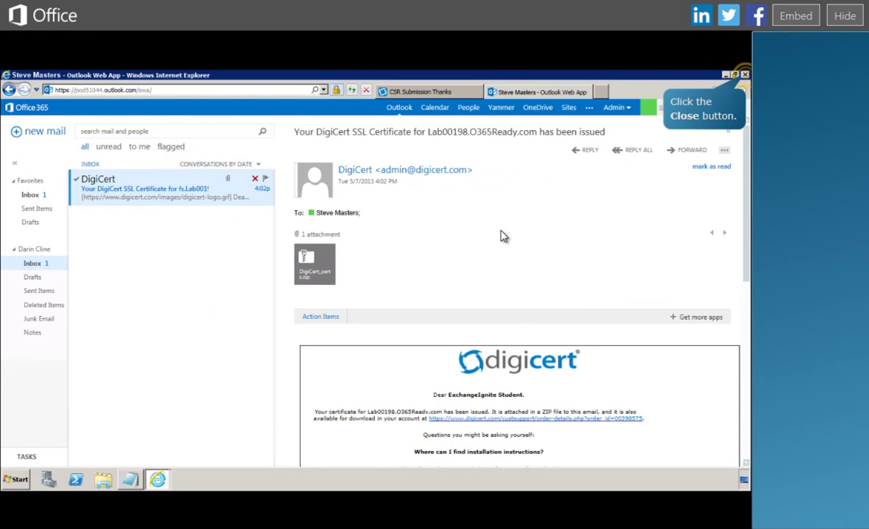
click(744, 75)
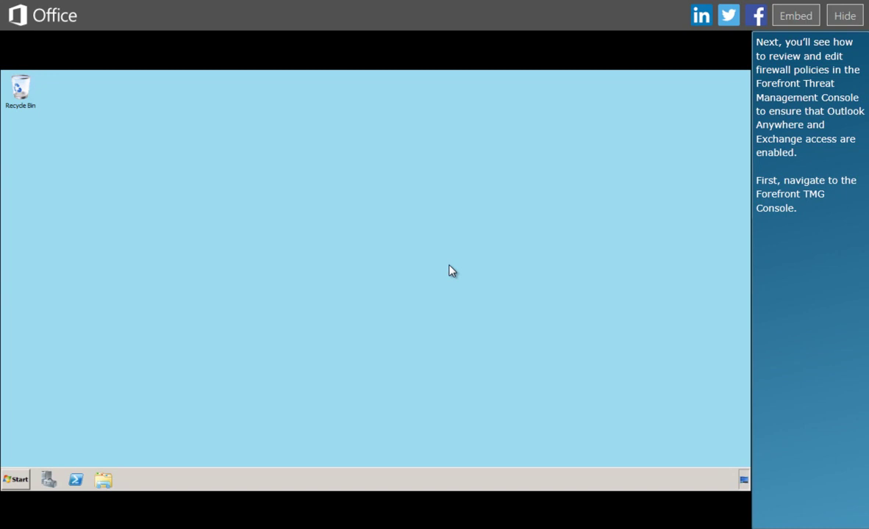
Launch Forefront TMG Management and switch the Lab Services web listener to the Lab Certificate
click(18, 480)
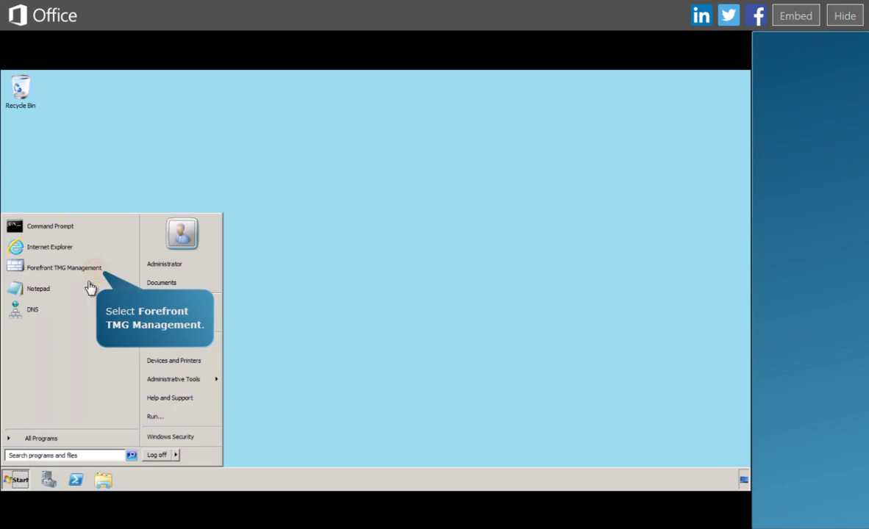
click(92, 268)
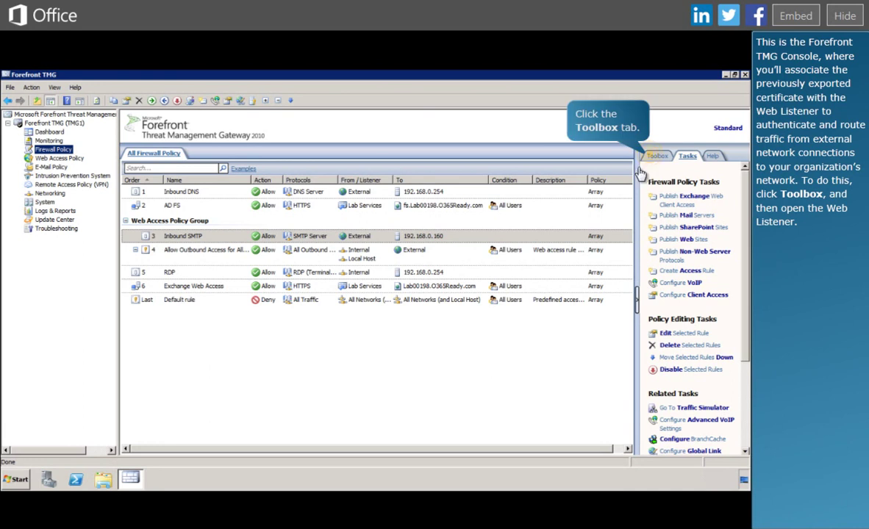
click(658, 157)
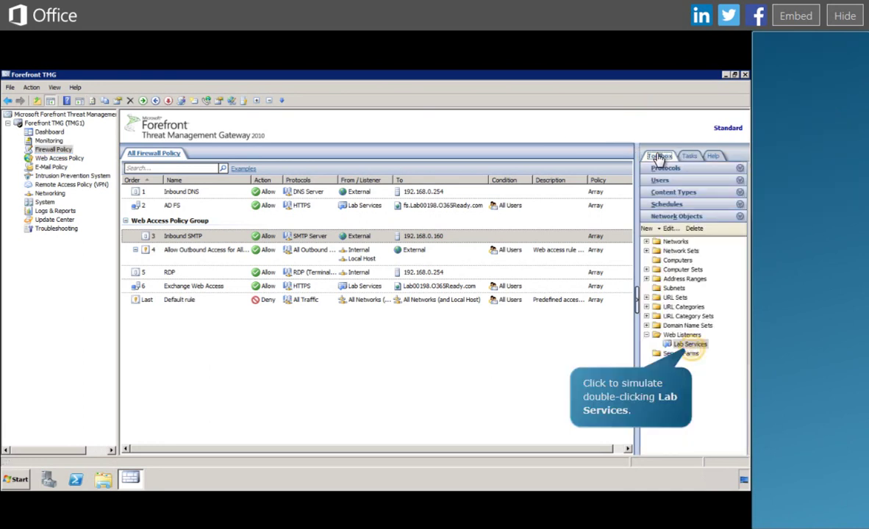
click(683, 344)
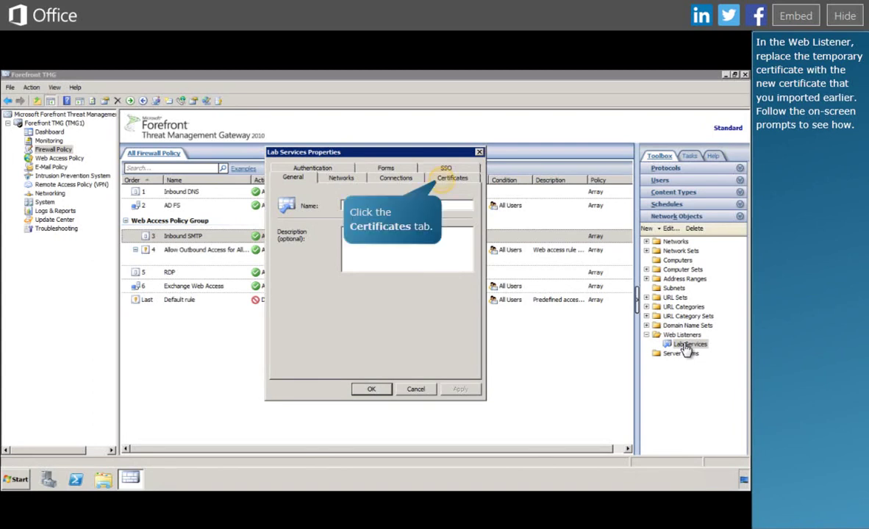
click(454, 179)
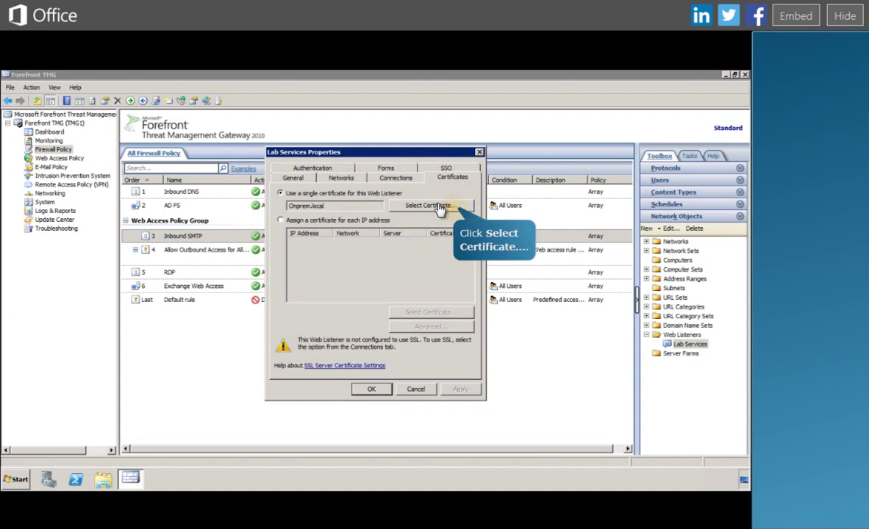
click(434, 205)
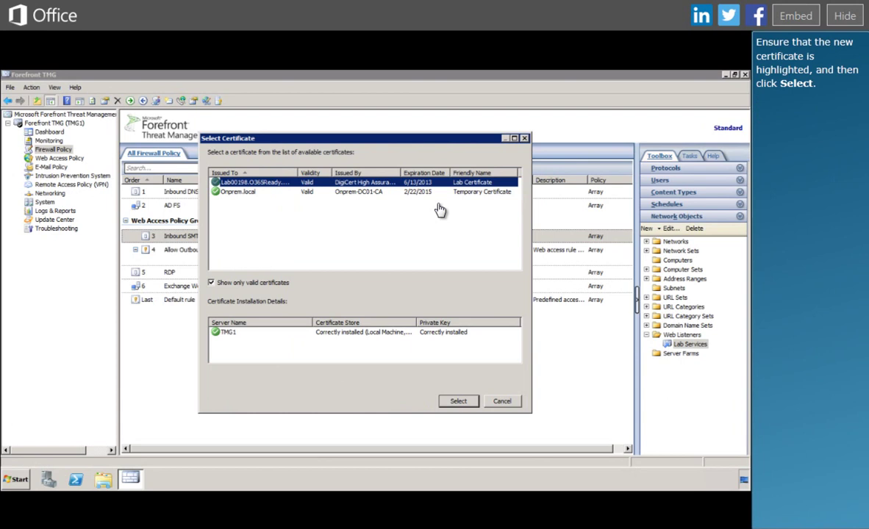
click(456, 400)
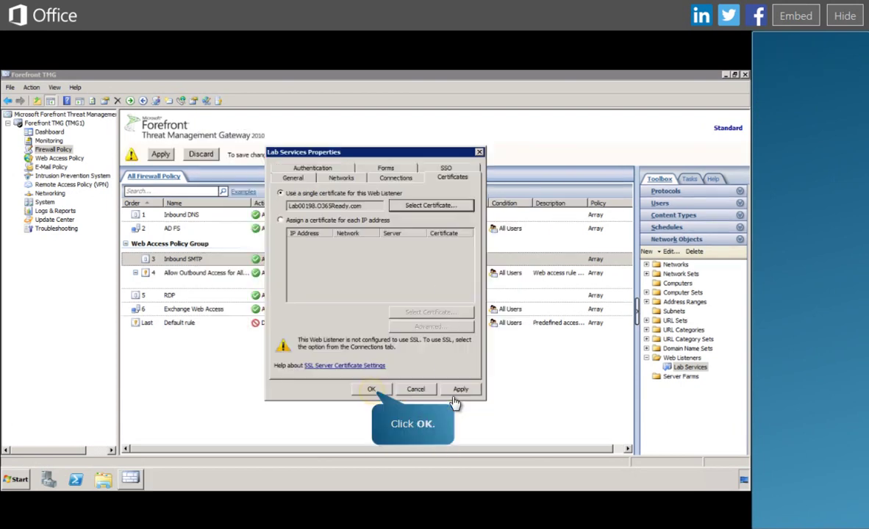
click(370, 389)
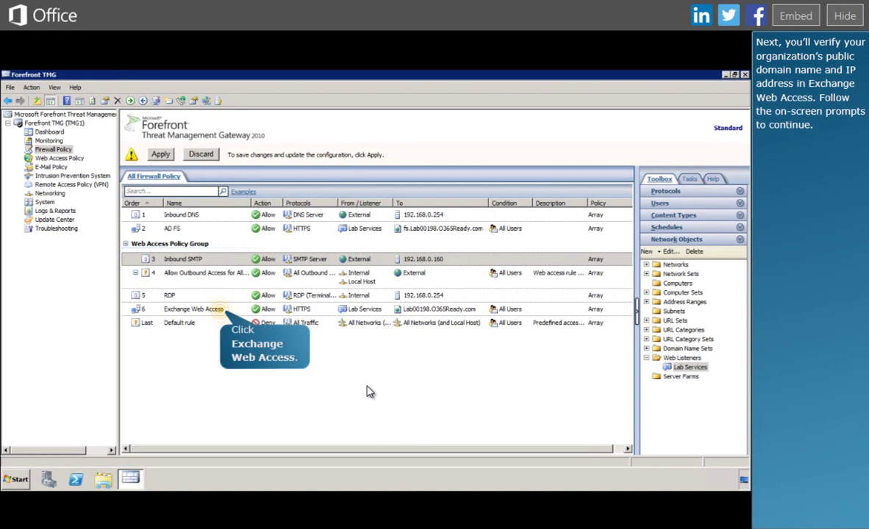
Verify Exchange Web Access publishes Lab00198.O365Ready.com at 192.168.0.165
click(200, 312)
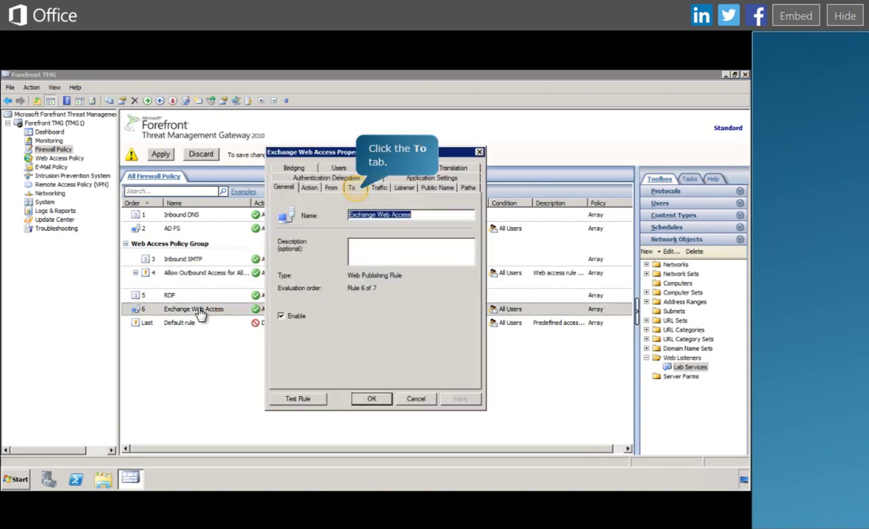
click(352, 188)
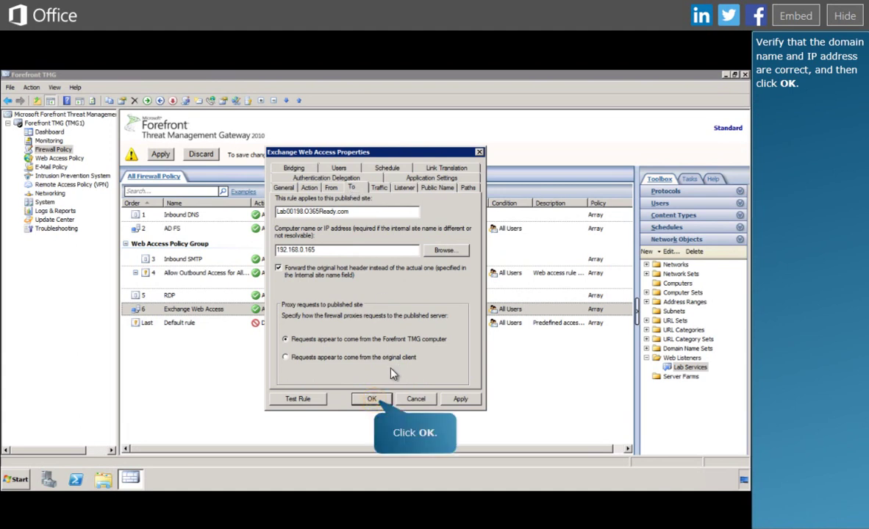
click(373, 400)
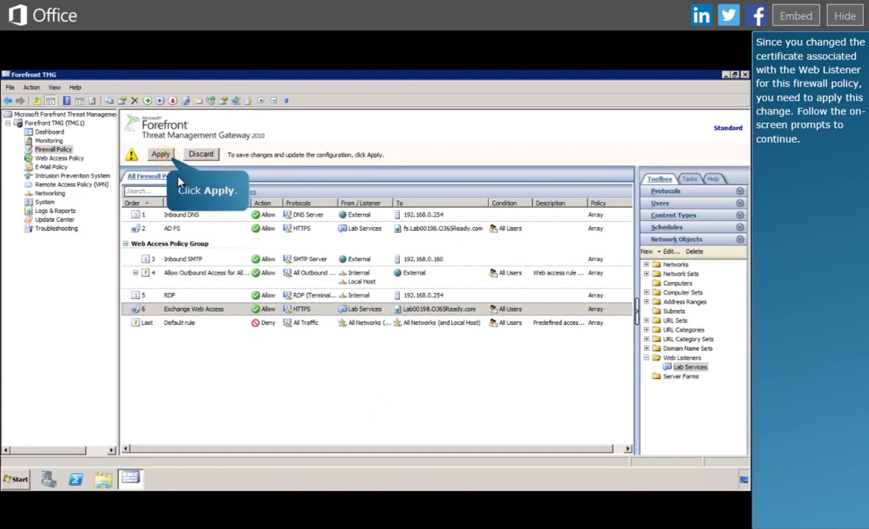
Apply and save the pending configuration change without a description
click(160, 157)
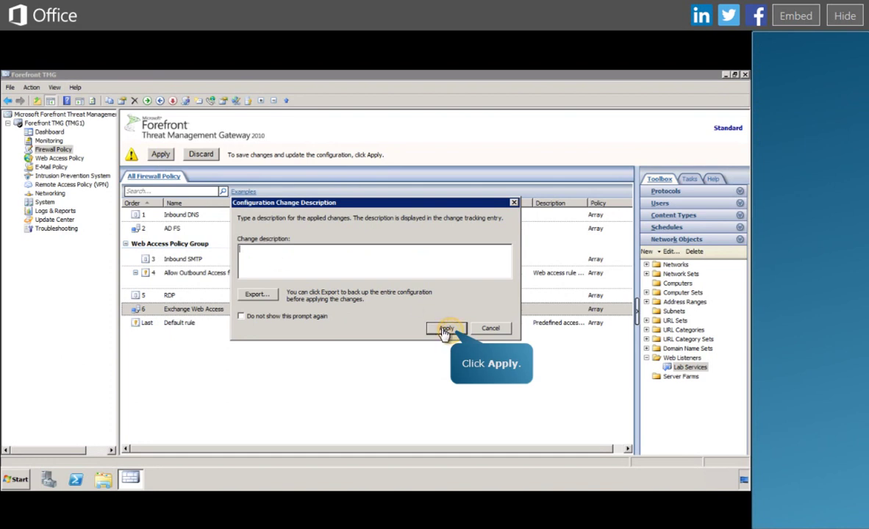
click(445, 328)
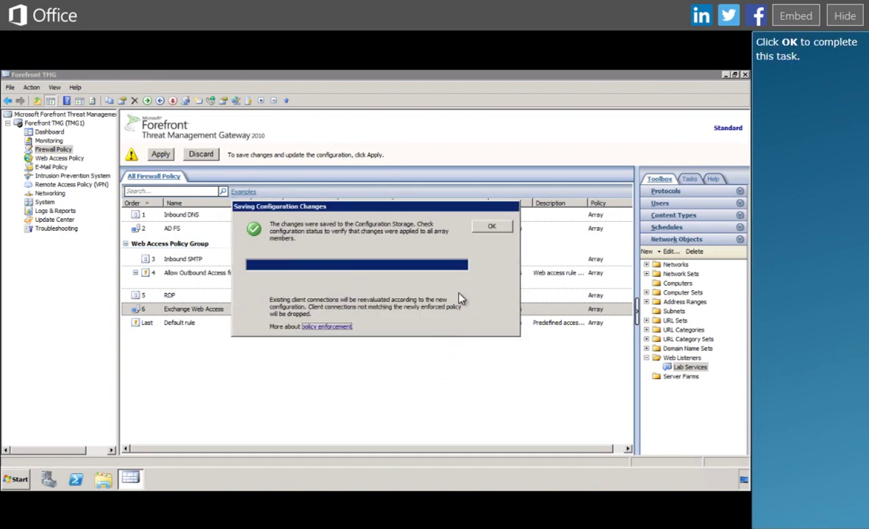
click(491, 226)
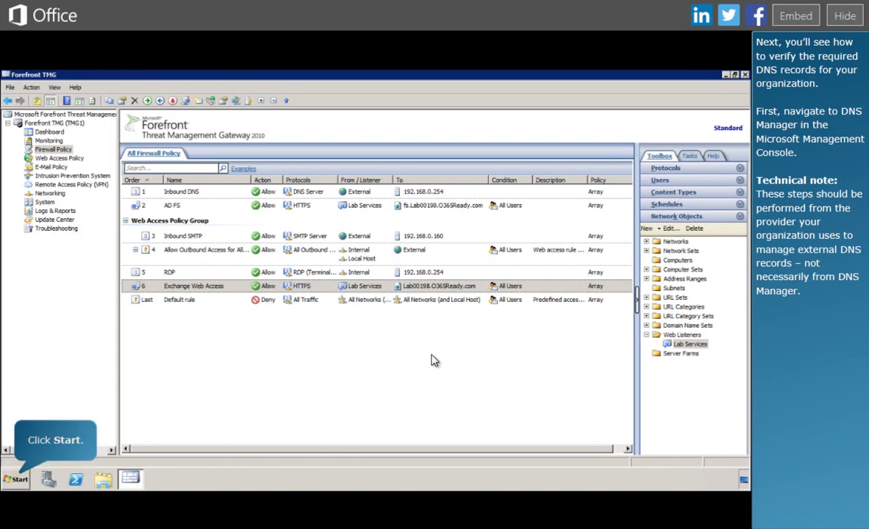
Review the Lab00198.O365Ready.com zone's host and MX records in DNS Manager, then close it
click(16, 478)
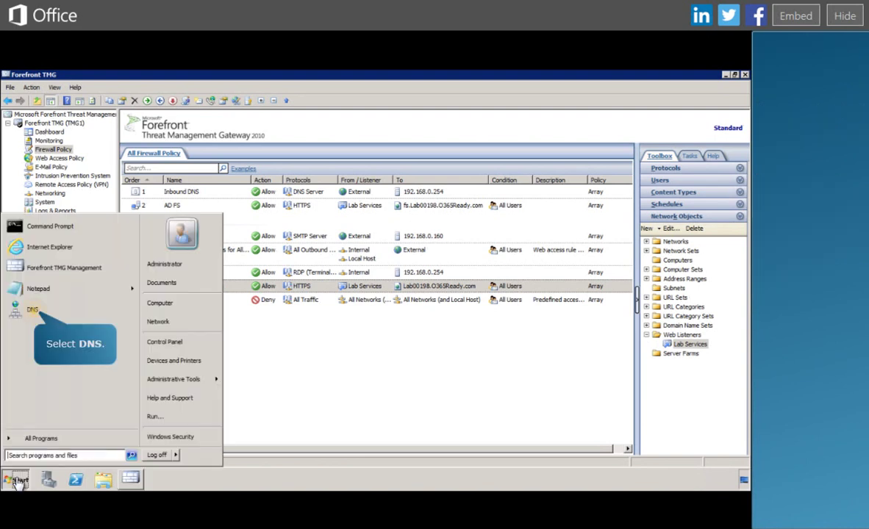
click(33, 309)
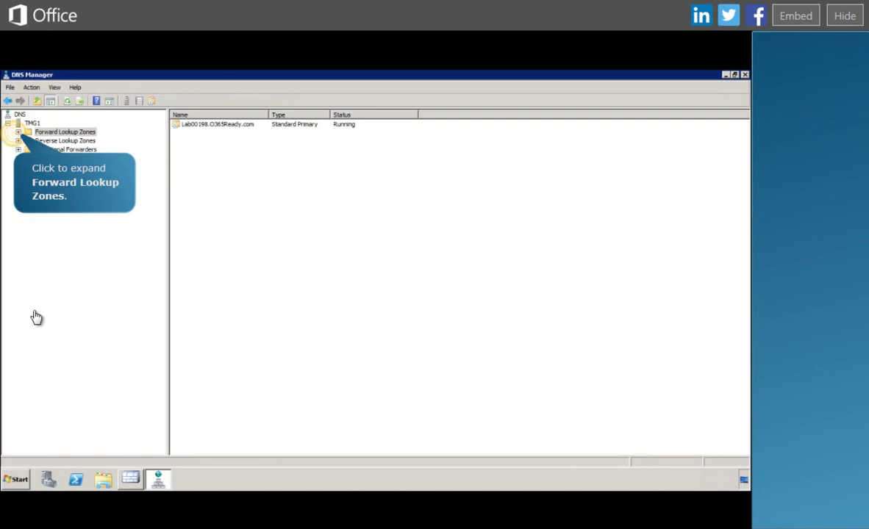
click(19, 133)
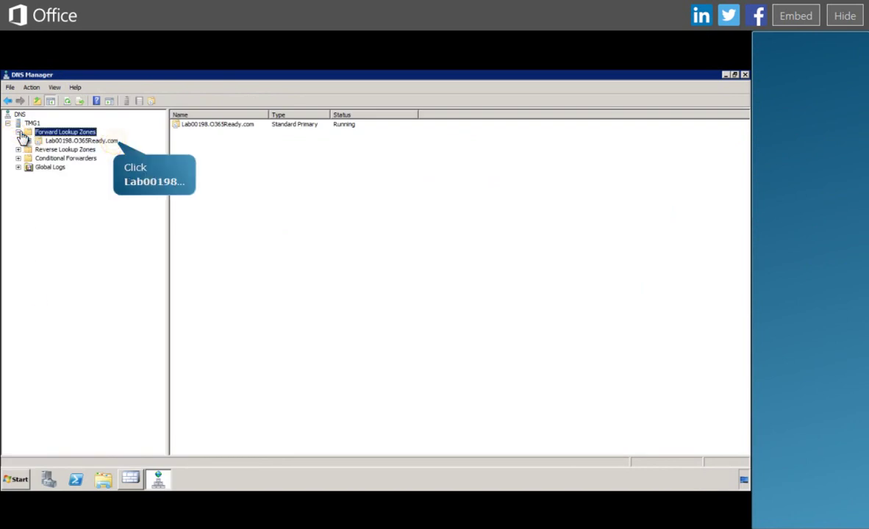
click(108, 143)
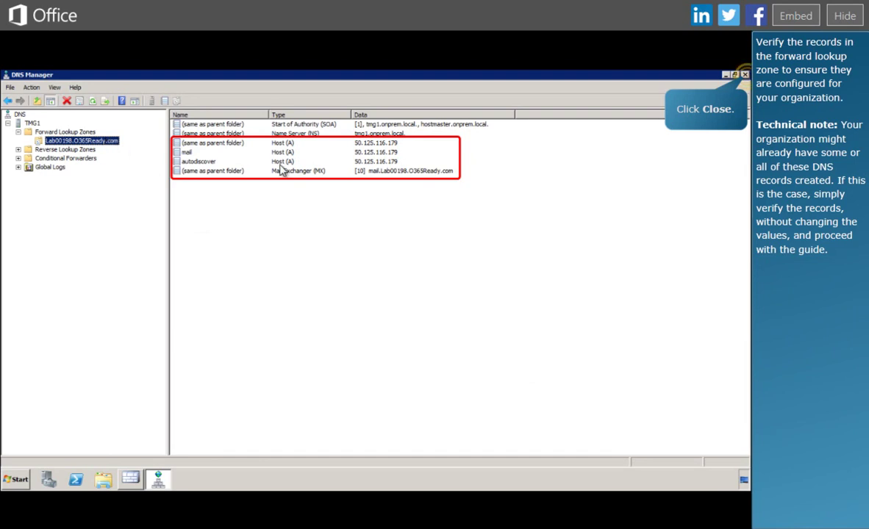
click(744, 76)
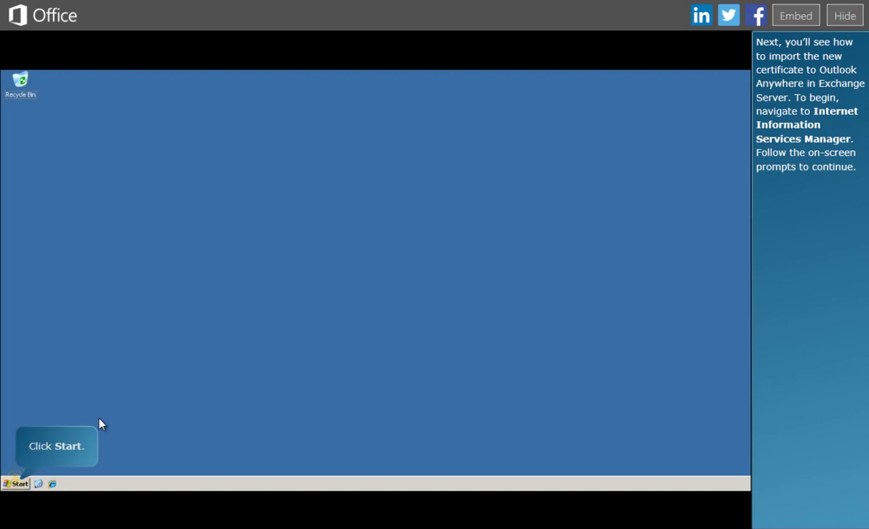
Launch Internet Information Services (IIS) Manager from Administrative Tools
click(17, 485)
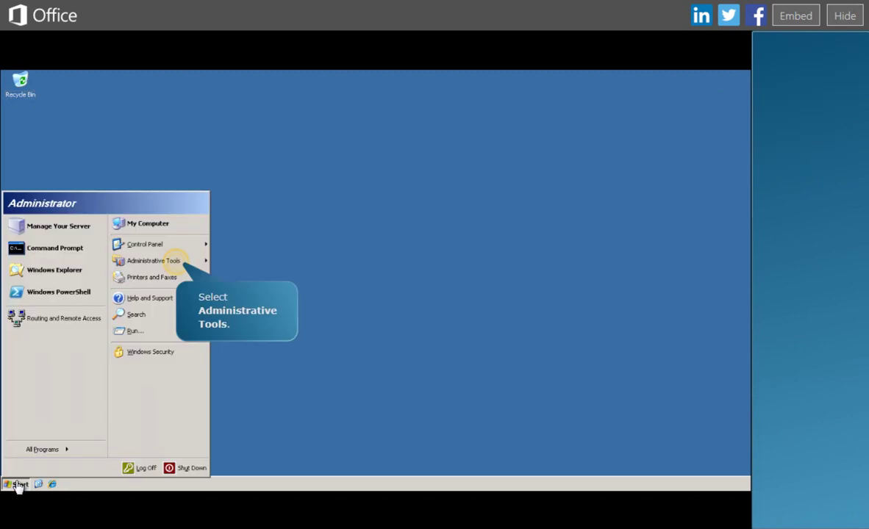
click(173, 262)
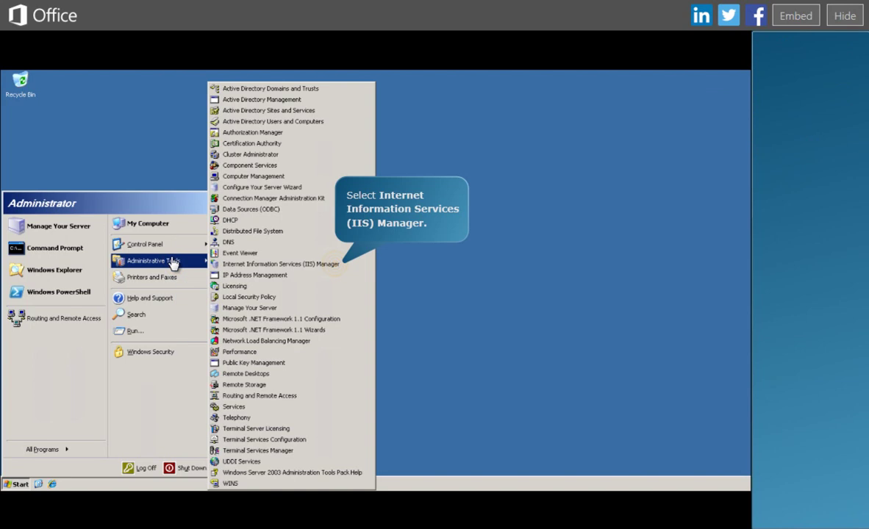
click(306, 265)
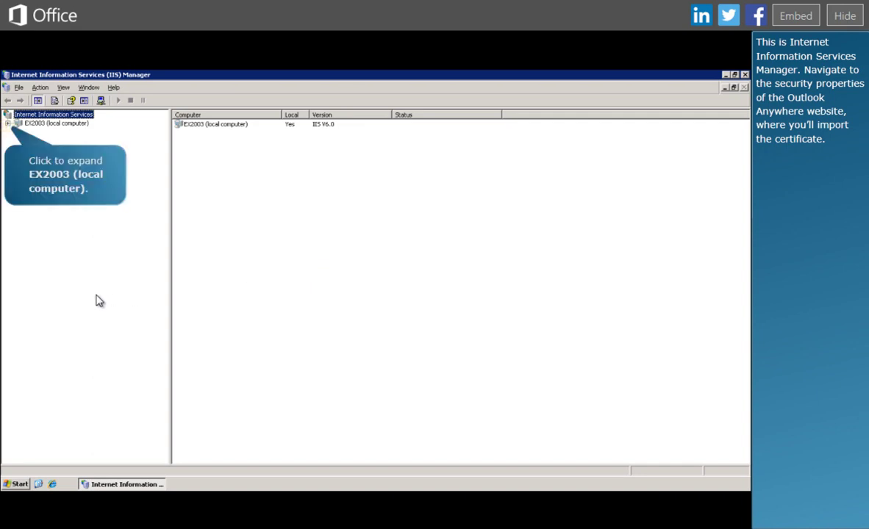
Open the Default Web Site properties under EX2003 > Web Sites at the Directory Security tab
click(8, 124)
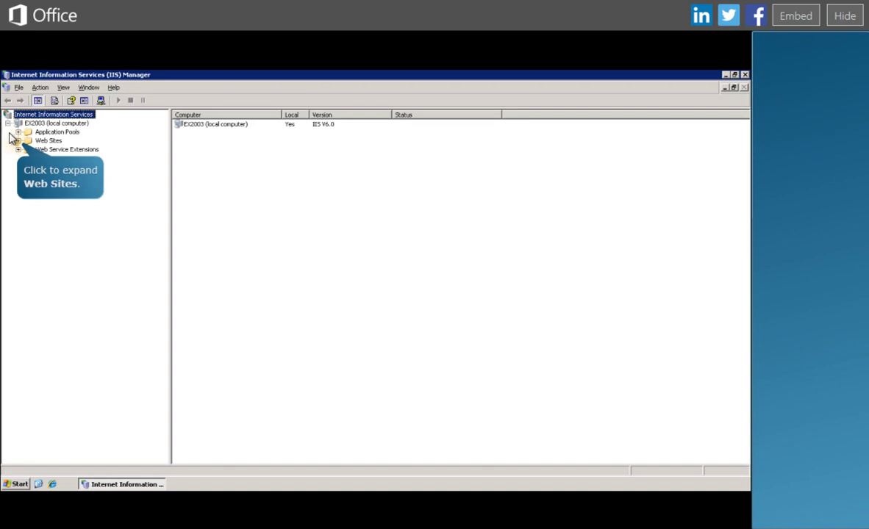
click(18, 142)
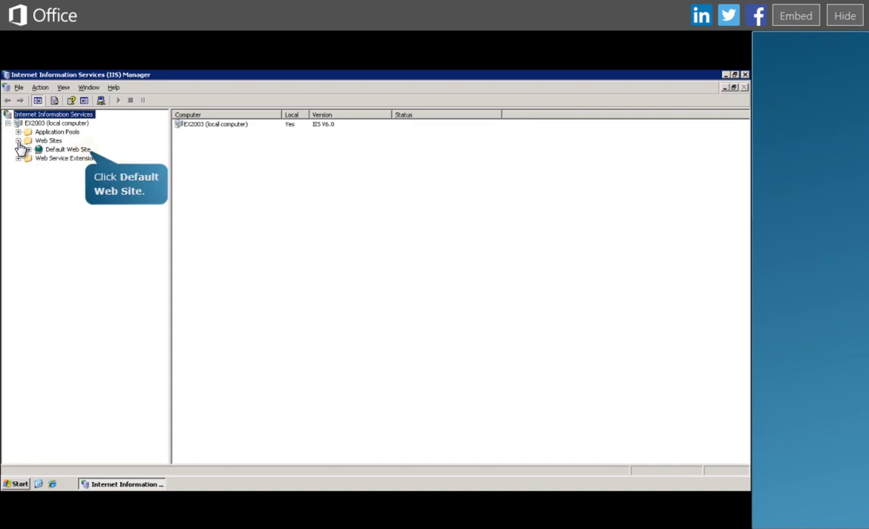
click(73, 150)
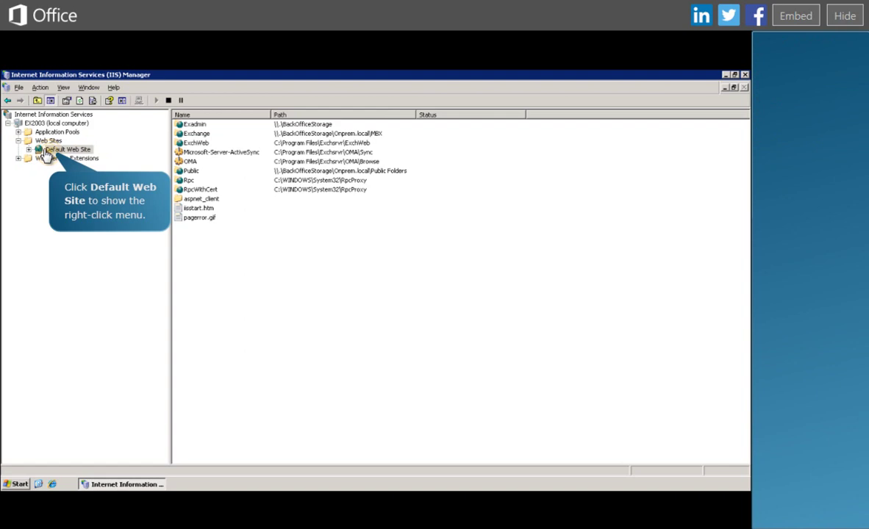
right_click(46, 152)
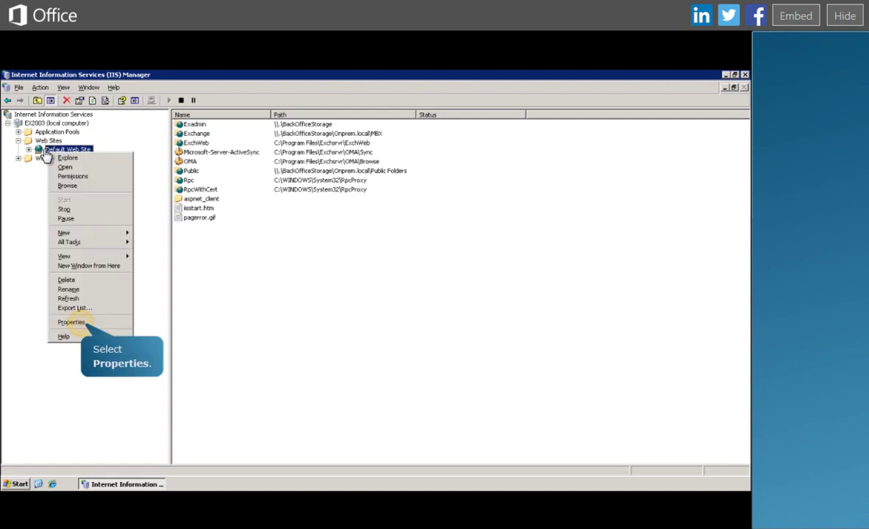
click(84, 324)
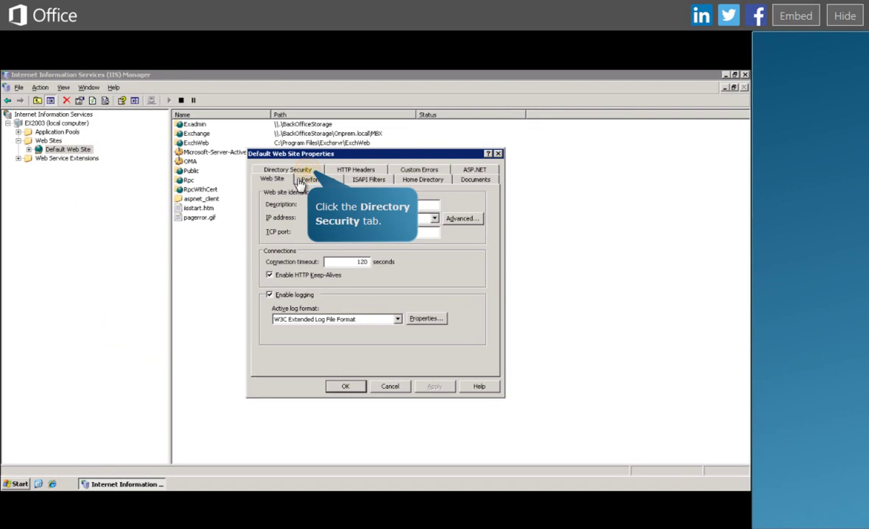
click(287, 169)
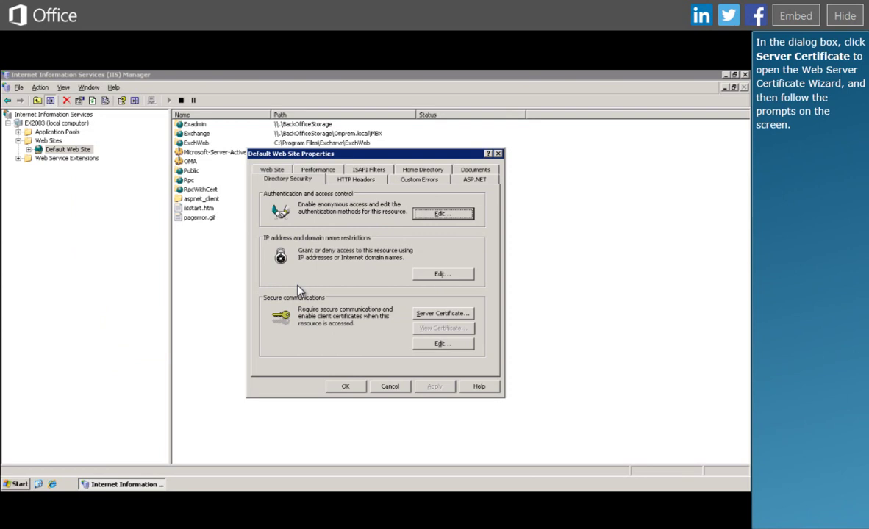
In the IIS Certificate Wizard, choose to import from a .pfx file and select Labcert.pfx
click(461, 316)
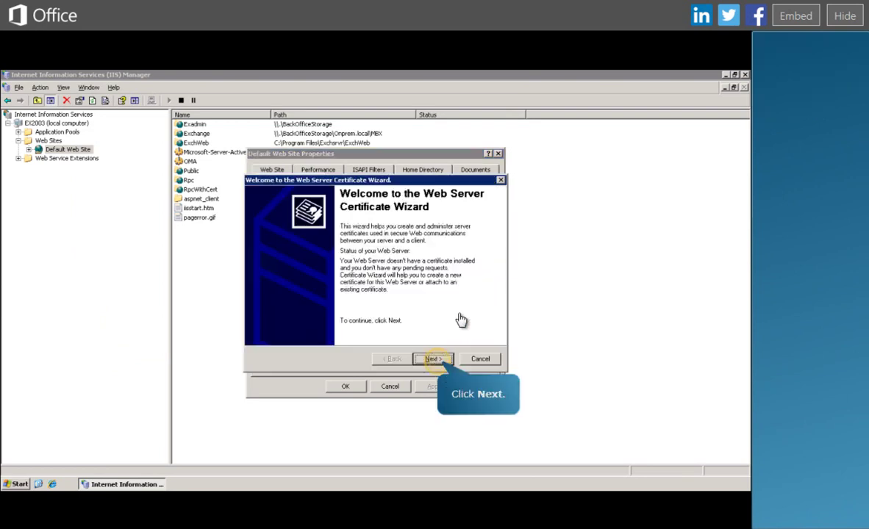
click(434, 360)
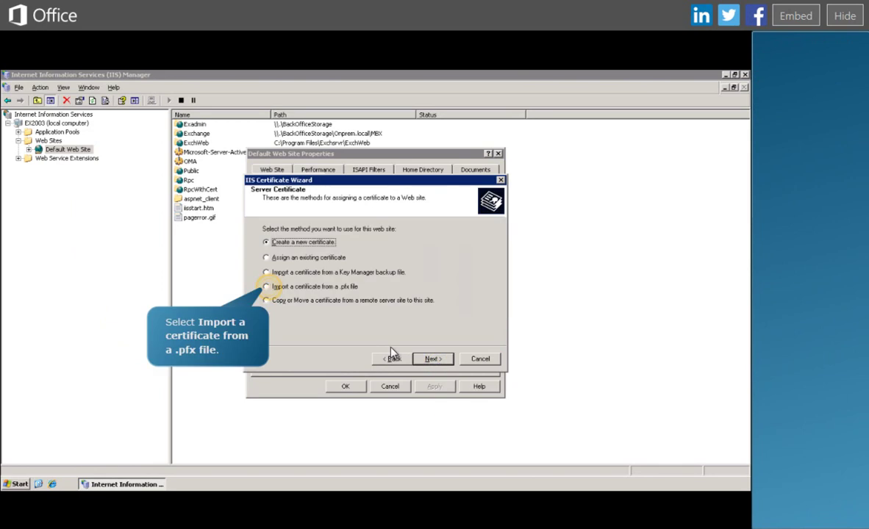
click(269, 288)
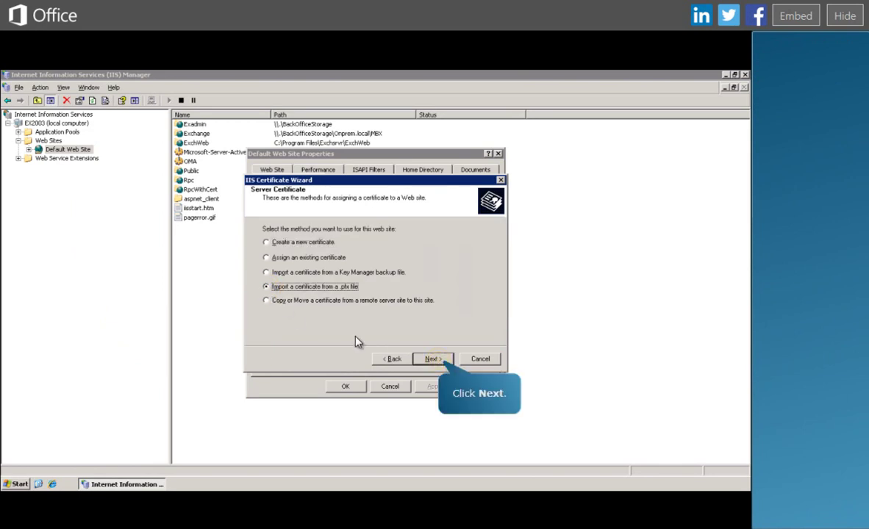
click(434, 359)
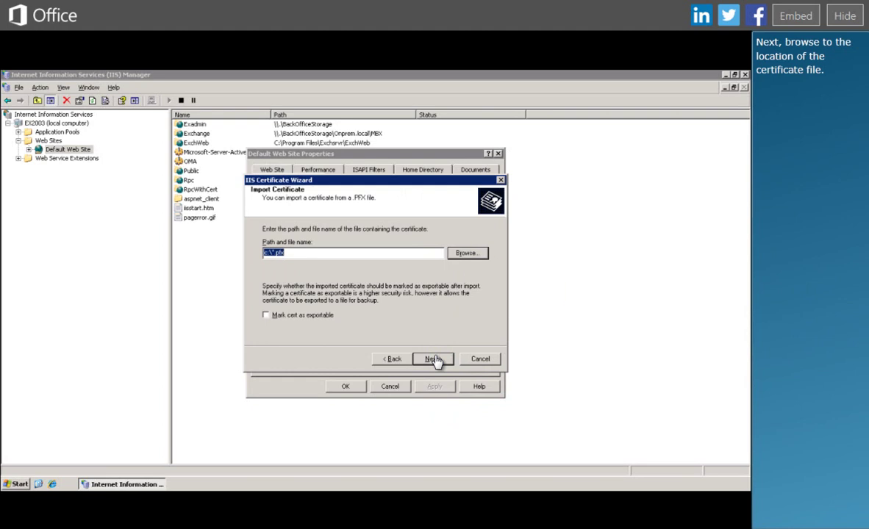
click(482, 253)
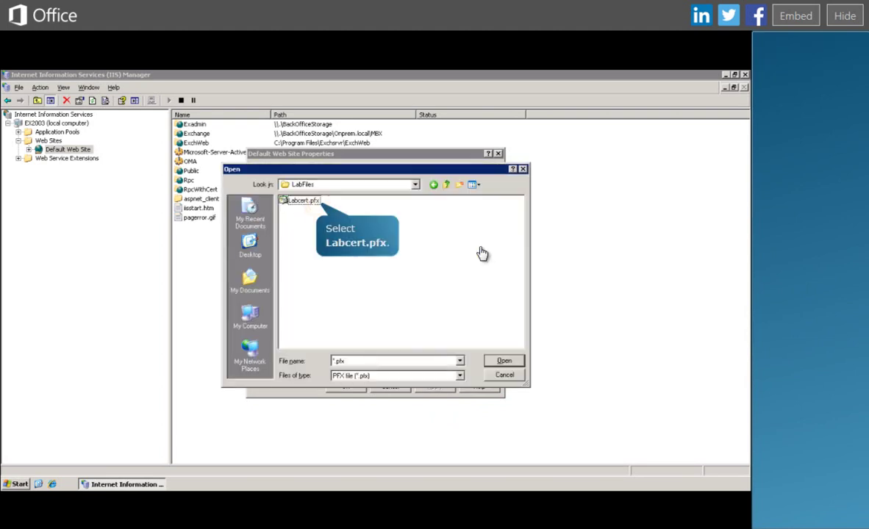
click(301, 202)
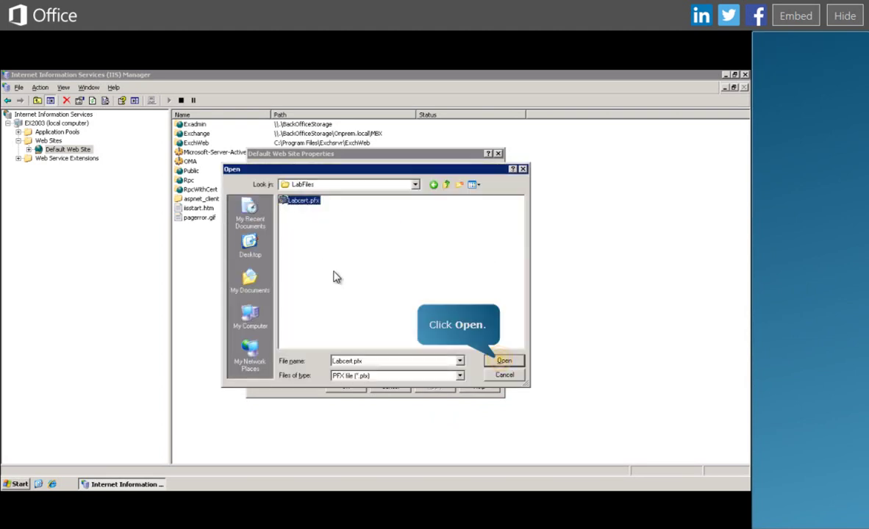
click(503, 360)
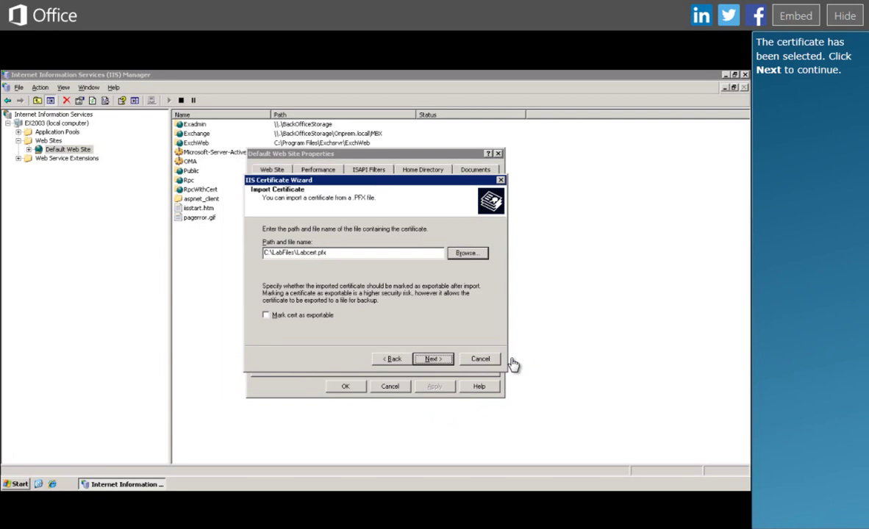
Accept the certificate password, keep SSL port 443, finish the install and close the properties
click(432, 359)
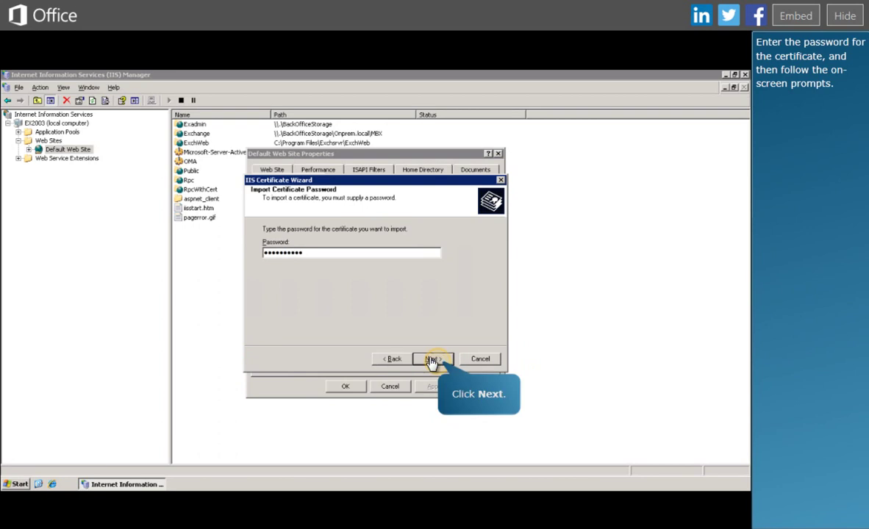
click(432, 358)
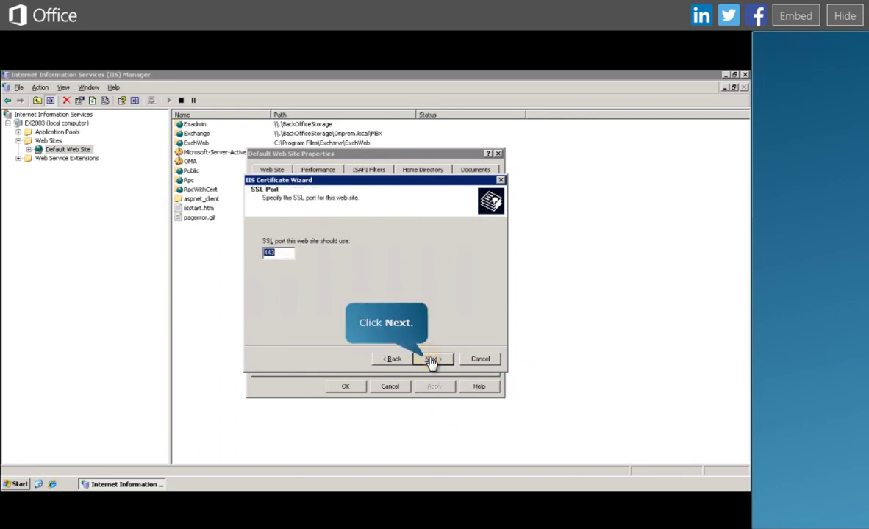
click(432, 358)
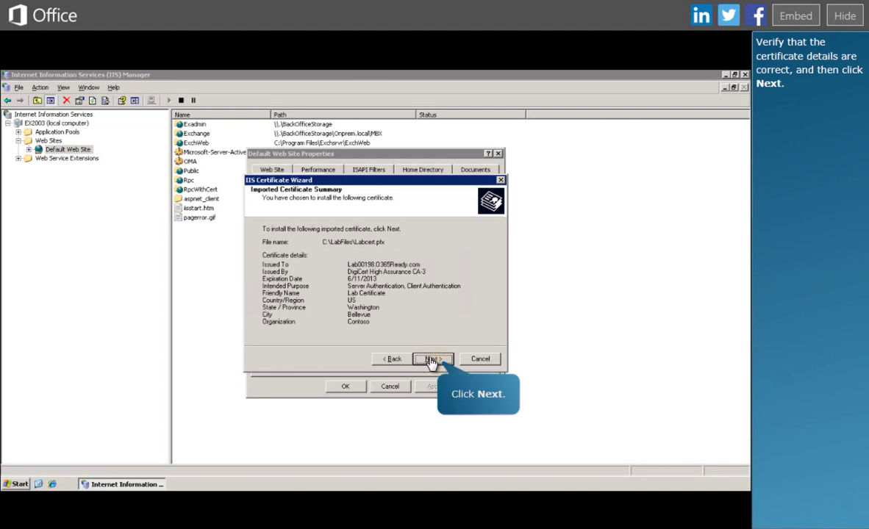
click(433, 359)
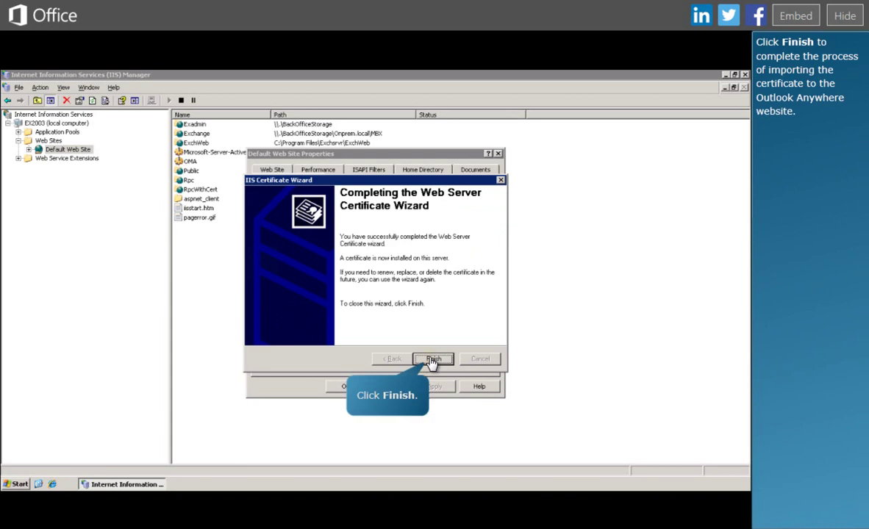
click(433, 359)
click(350, 387)
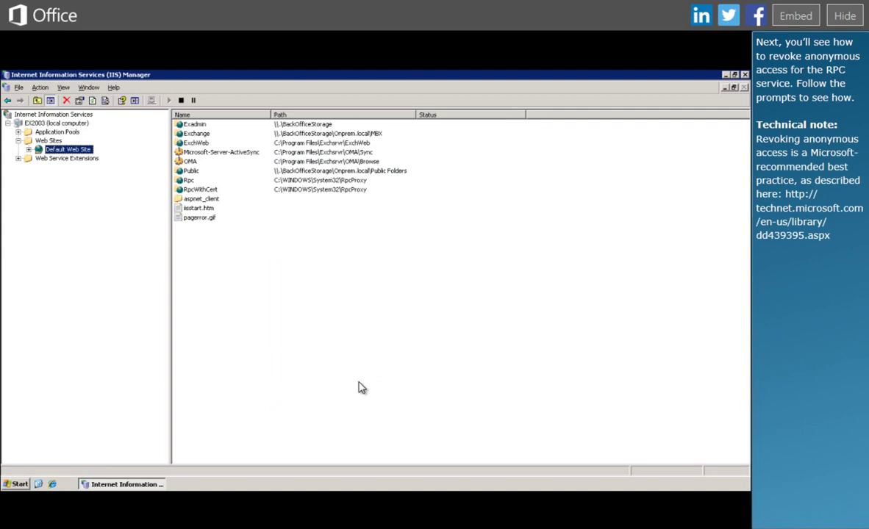
Clear Enable anonymous access in the Rpc directory's authentication methods, save, and close IIS Manager
right_click(188, 181)
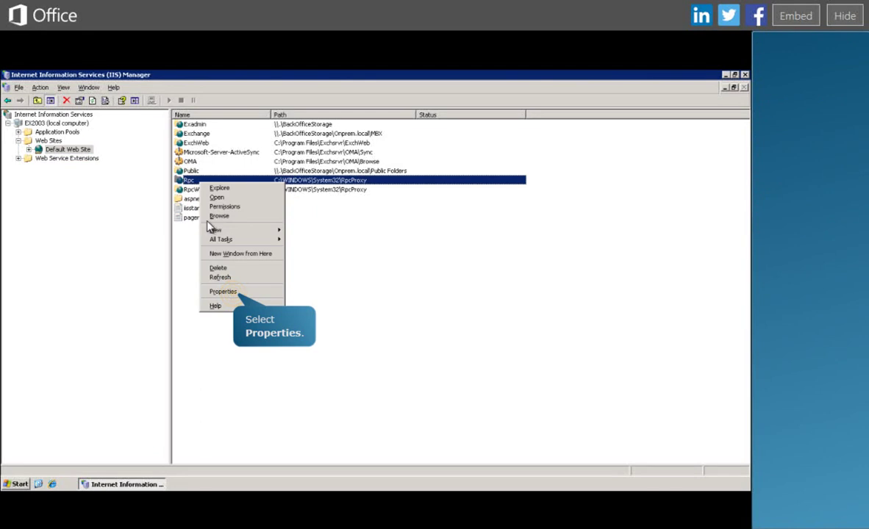
click(231, 293)
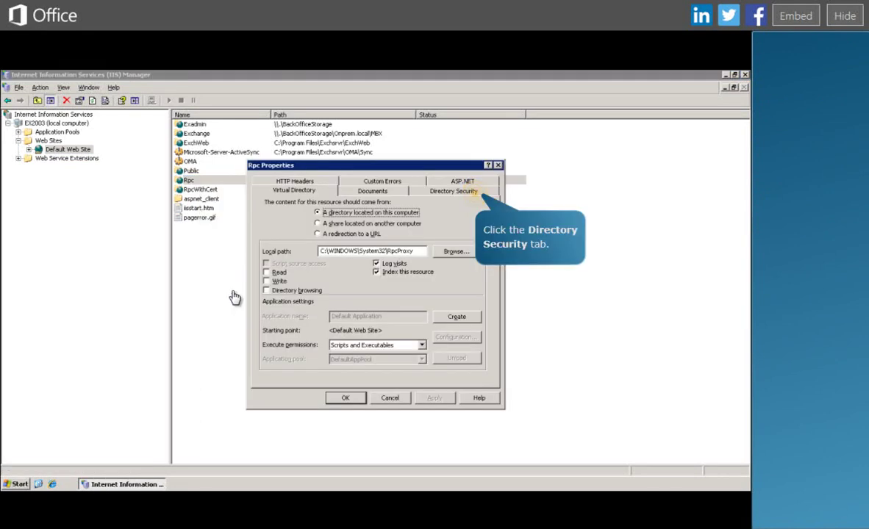
click(457, 191)
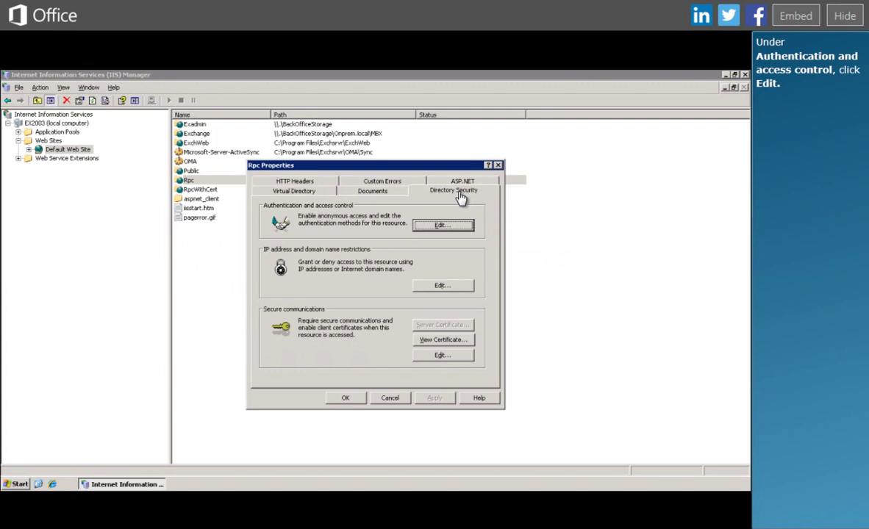
click(439, 226)
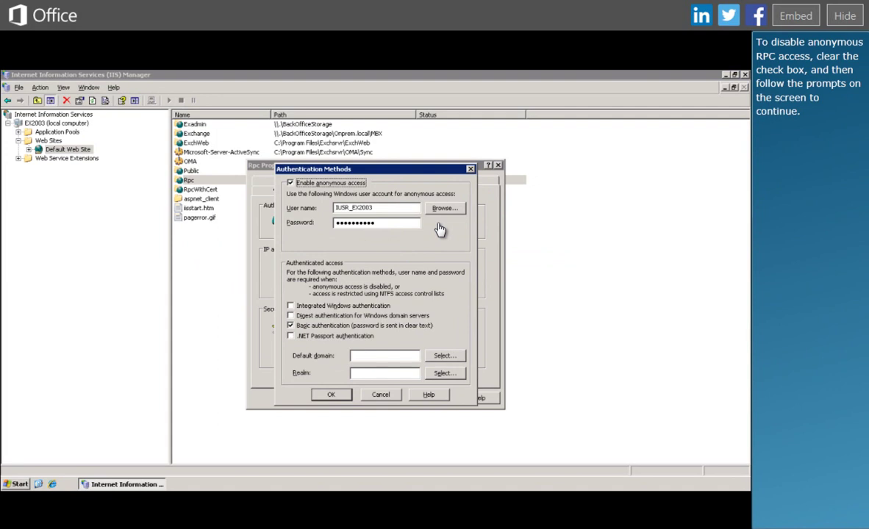
click(291, 183)
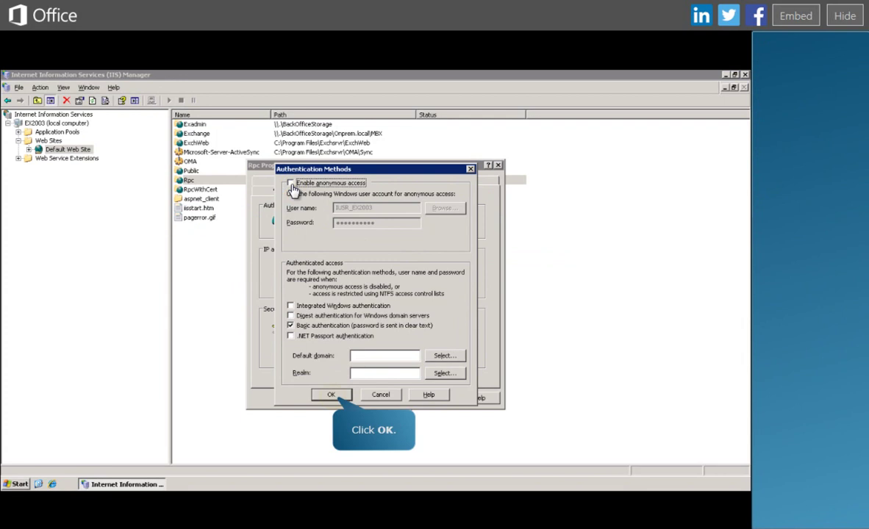
click(330, 395)
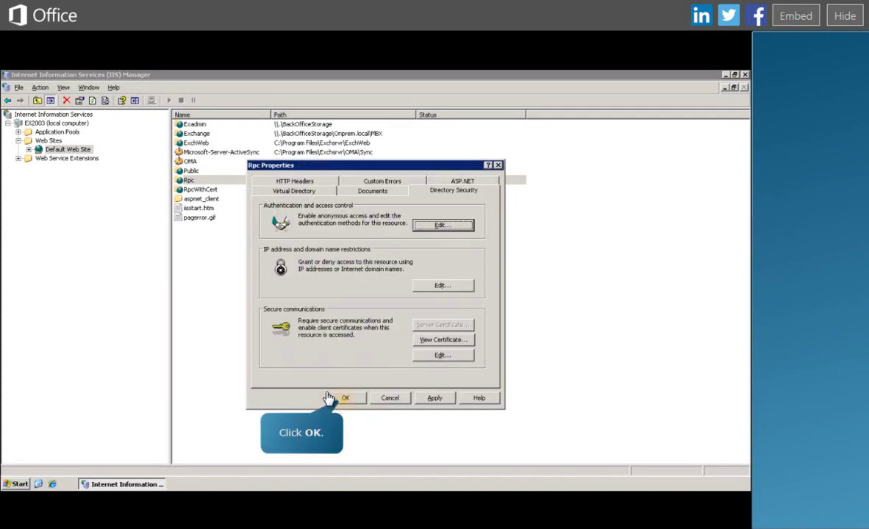
click(337, 399)
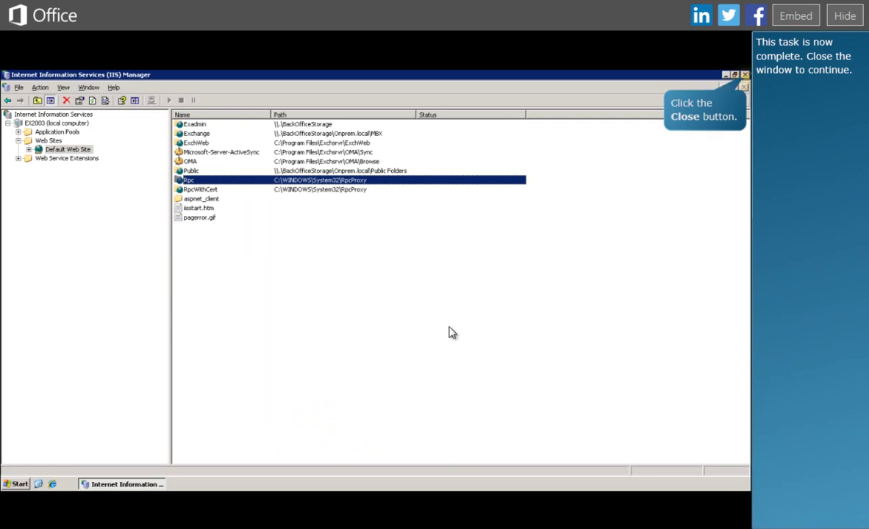
click(744, 75)
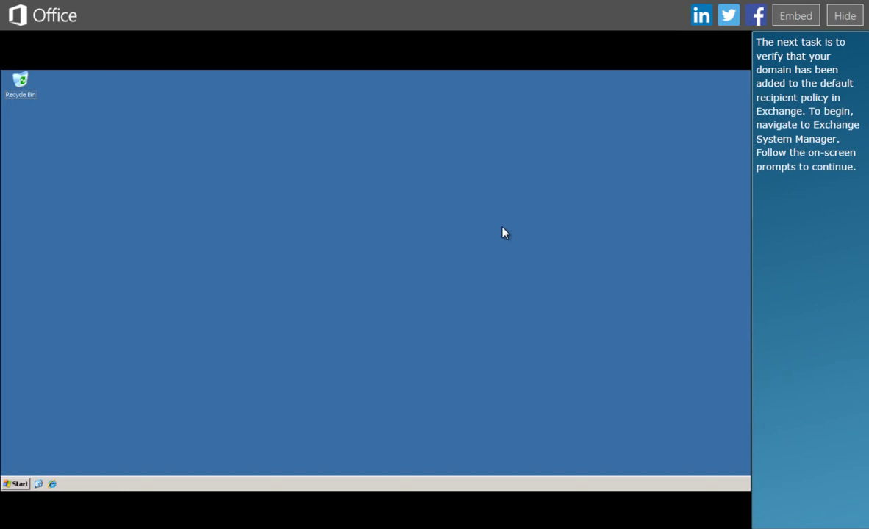
click(15, 483)
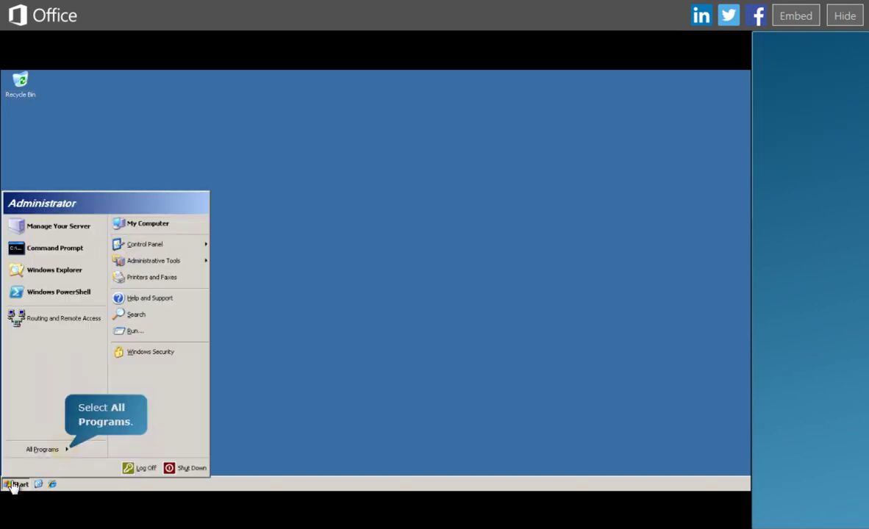
click(56, 449)
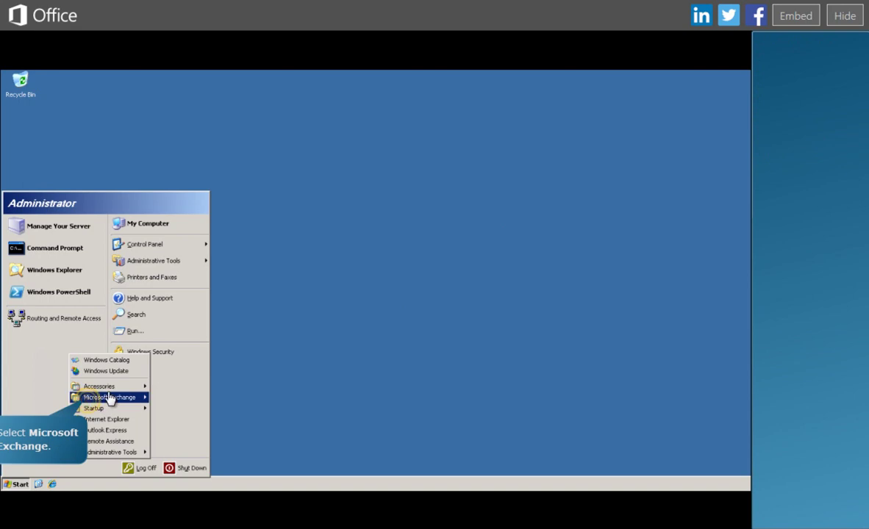
click(108, 398)
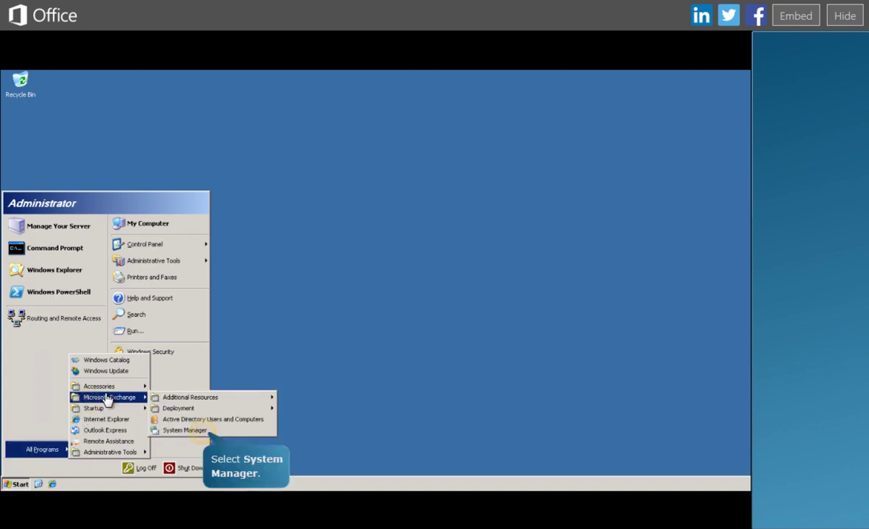
click(187, 432)
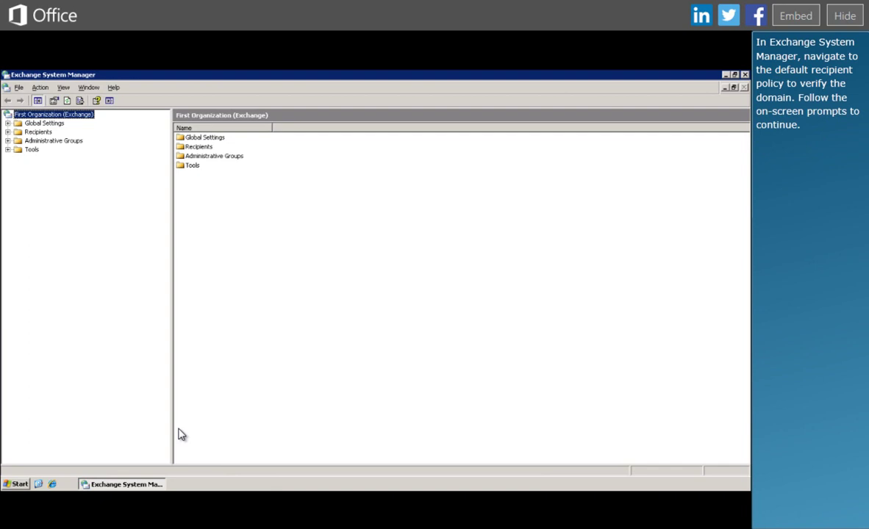
click(7, 132)
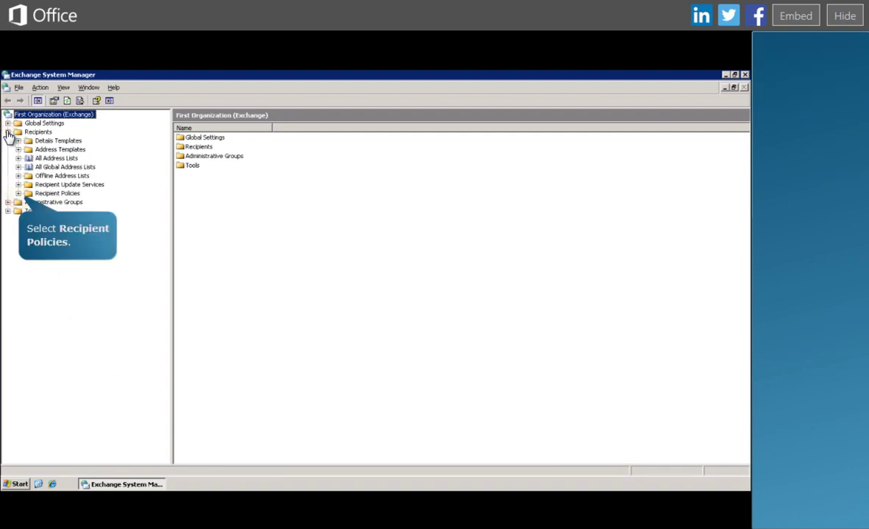
click(21, 195)
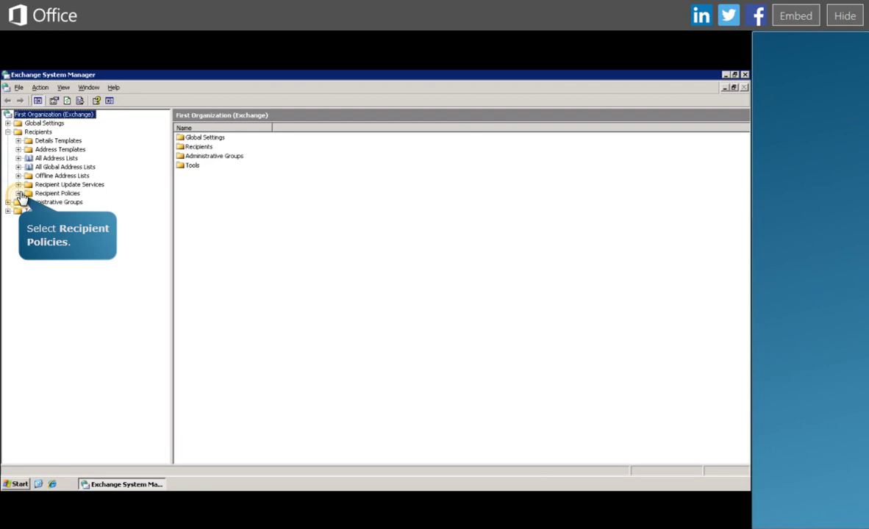
double_click(200, 138)
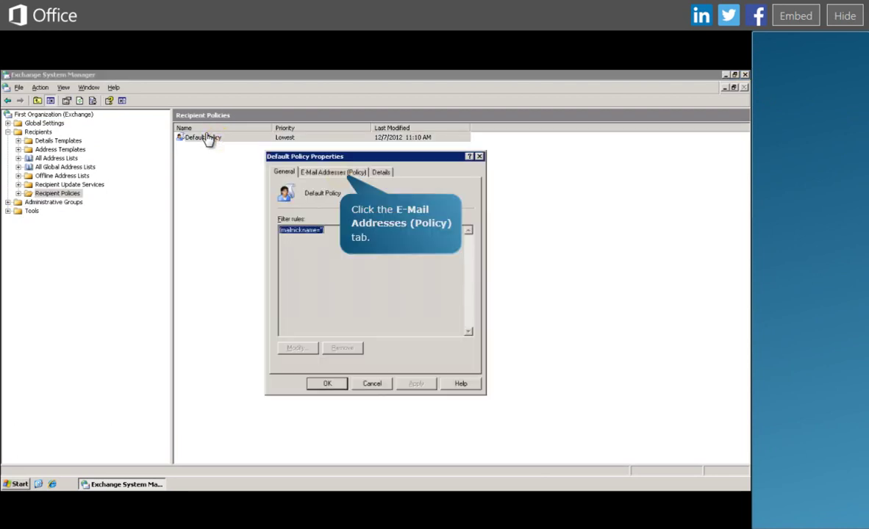
click(329, 175)
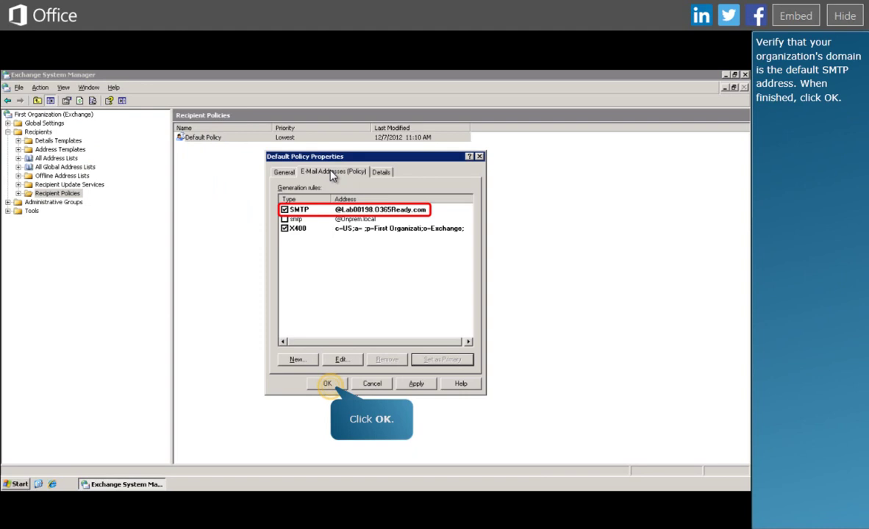
click(327, 383)
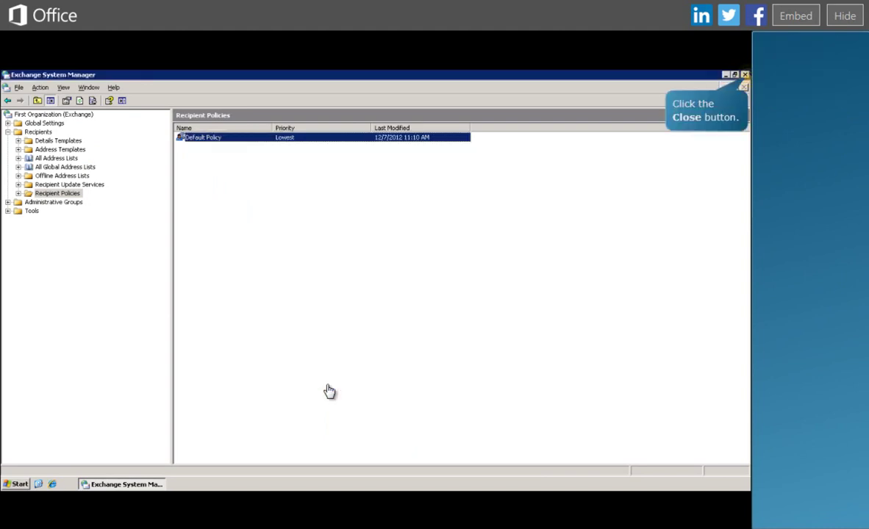
click(744, 75)
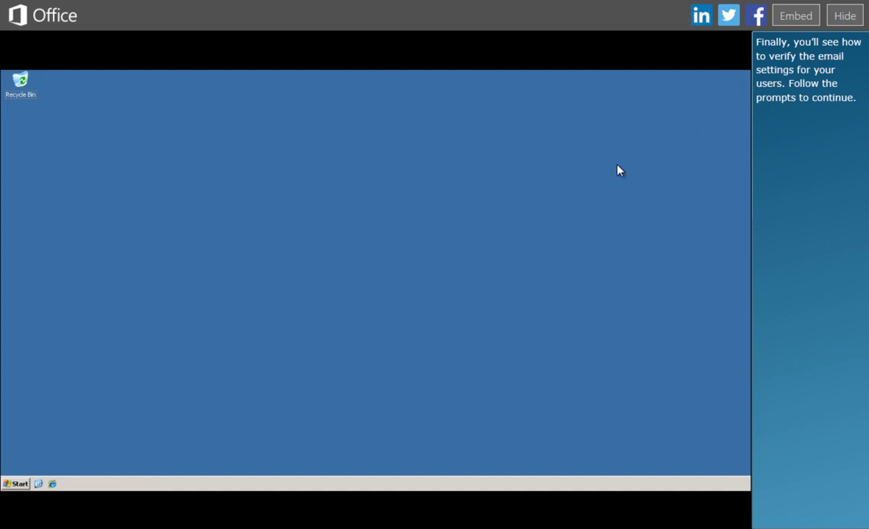
Launch Active Directory Users and Computers and open the first user's properties in onprem.local > Accounts
click(18, 483)
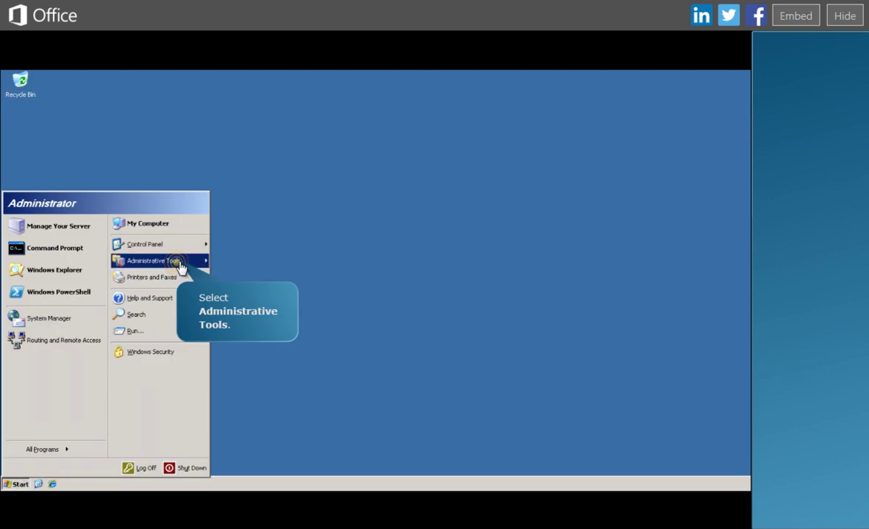
click(181, 267)
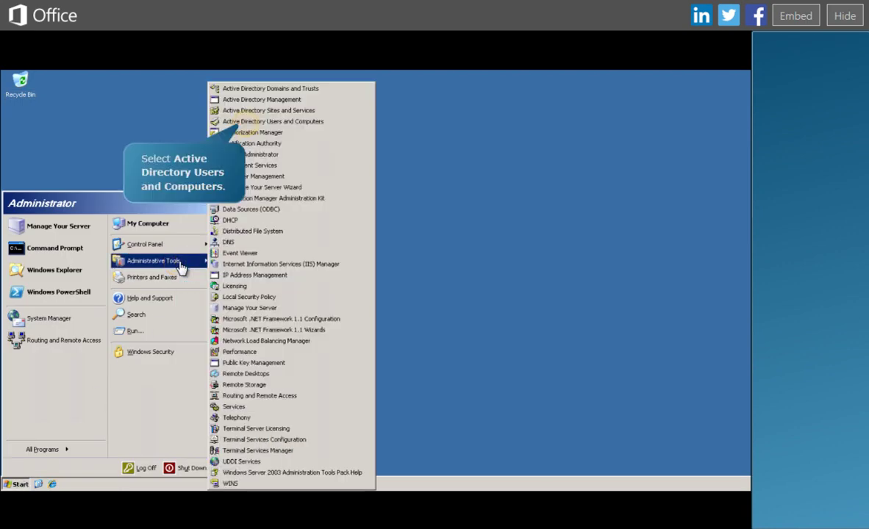
click(231, 121)
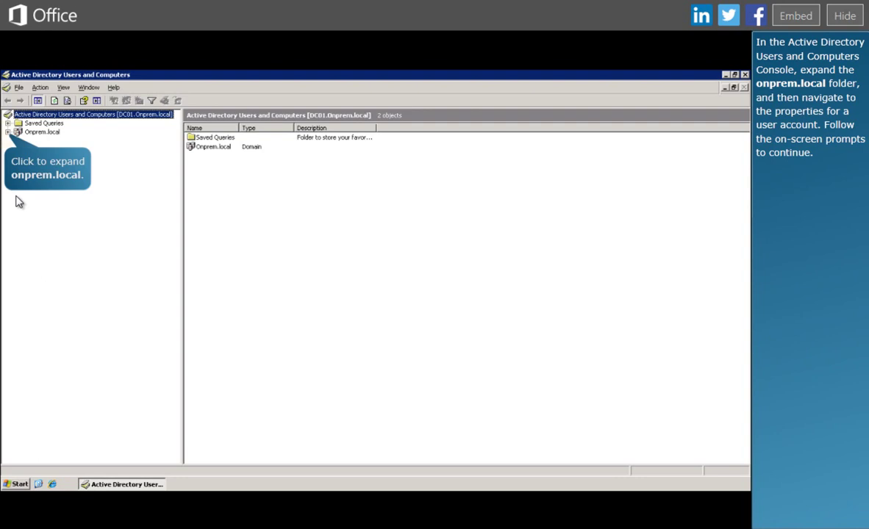
click(8, 133)
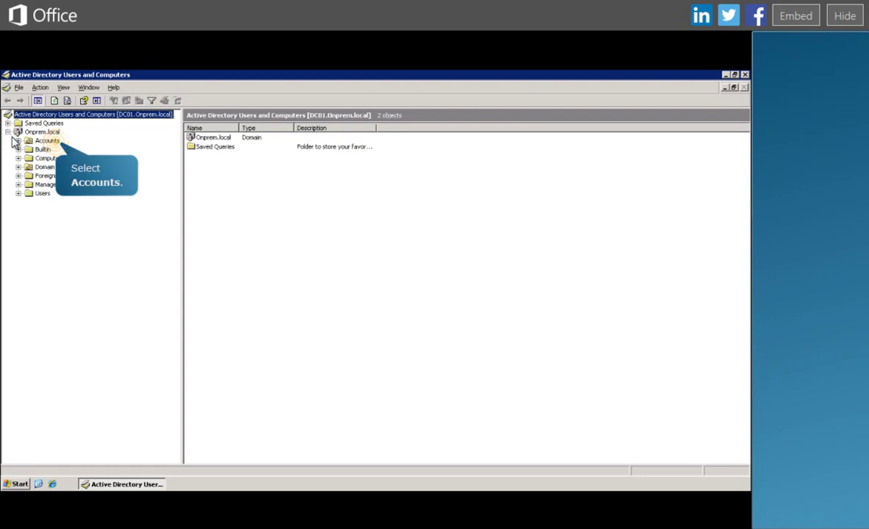
click(52, 144)
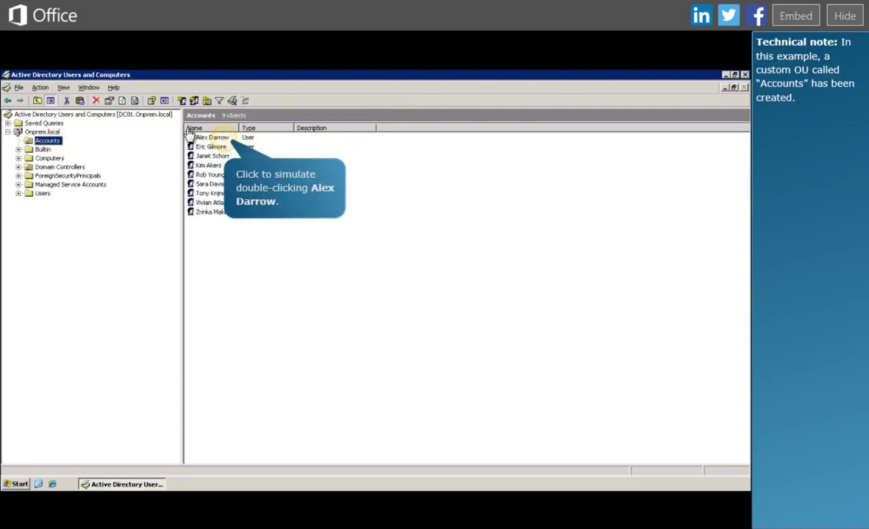
click(208, 139)
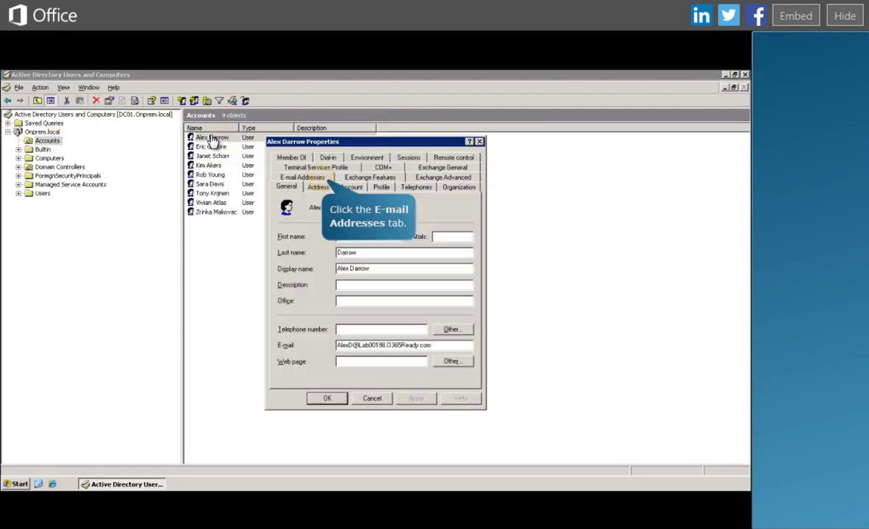
Review the user's E-mail Addresses and Account tabs, then close the dialog and the console
click(315, 179)
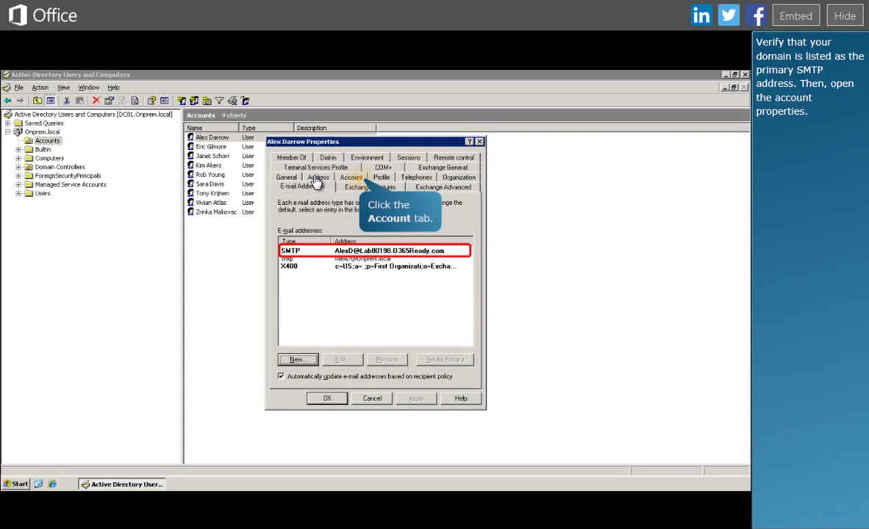
click(352, 178)
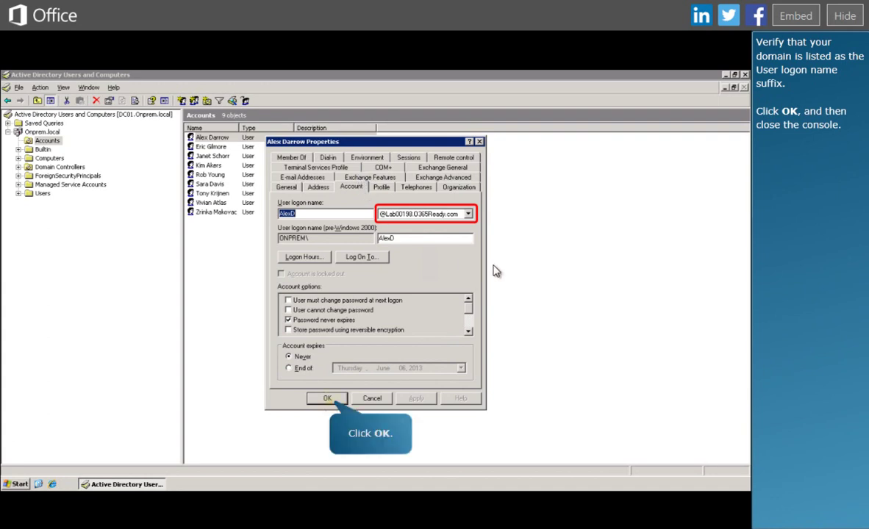
click(329, 399)
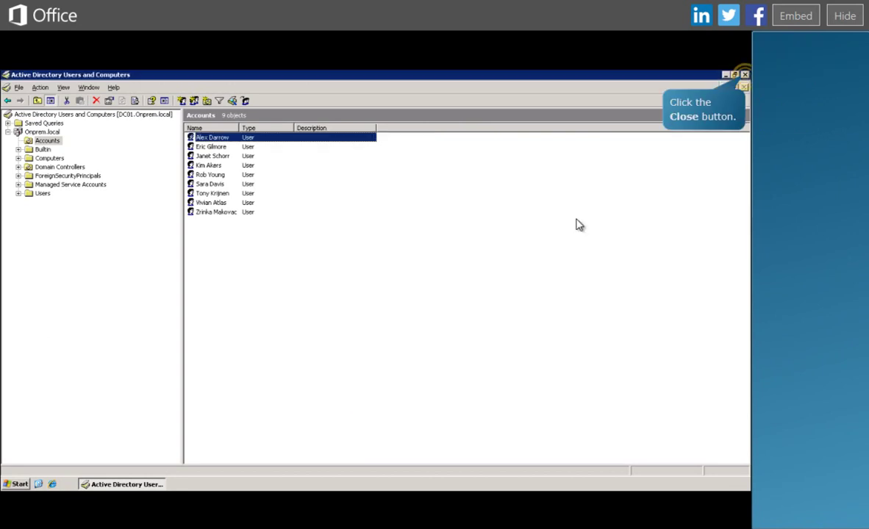
click(744, 76)
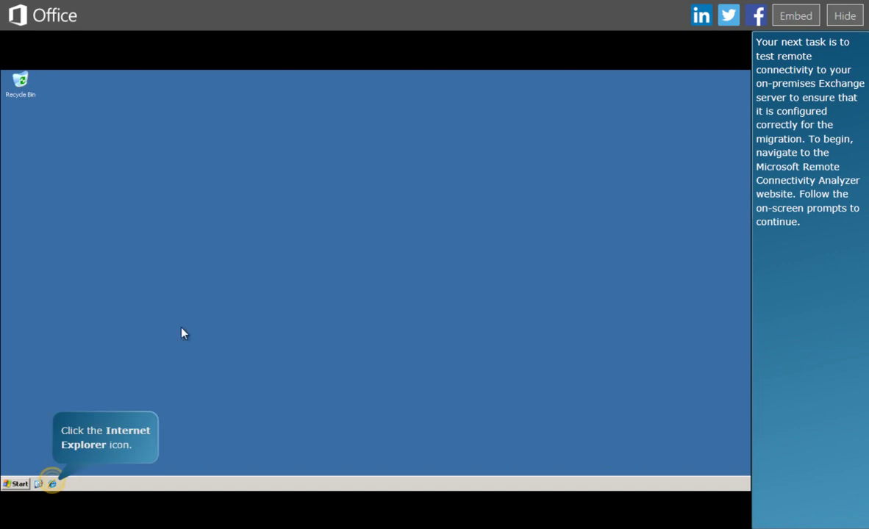
Open testexchangeconnectivity.com in Internet Explorer, choose the Outlook Anywhere (RPC over HTTP) test, and continue
click(55, 485)
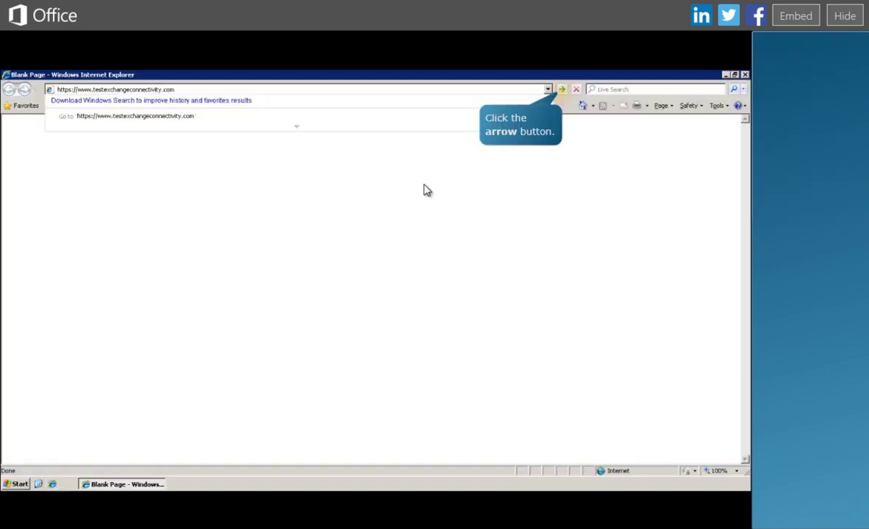
click(561, 90)
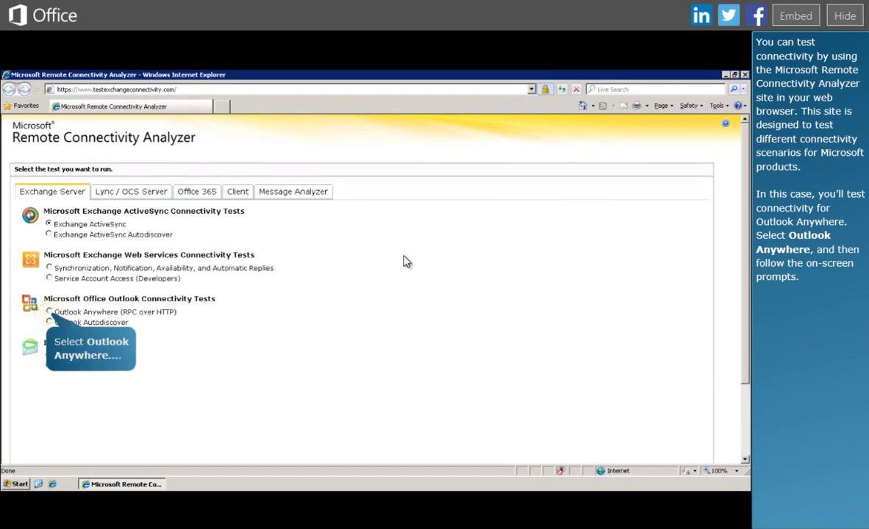
click(49, 313)
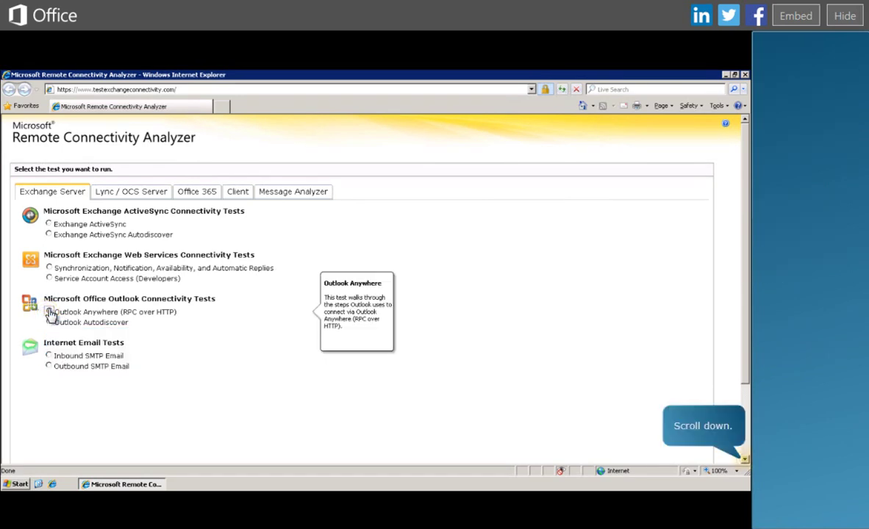
click(745, 459)
click(695, 437)
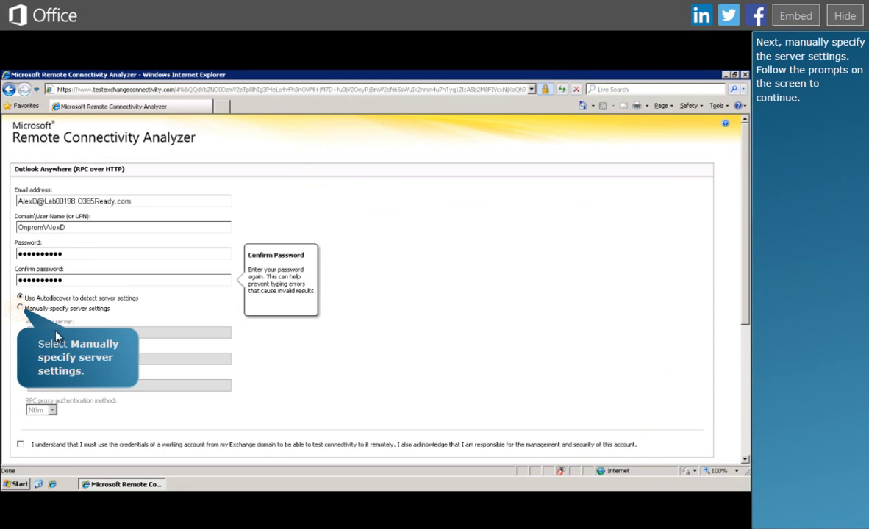
Use manual server settings, clear the mutual authentication principal name, set Basic proxy authentication, and acknowledge the statement
click(21, 309)
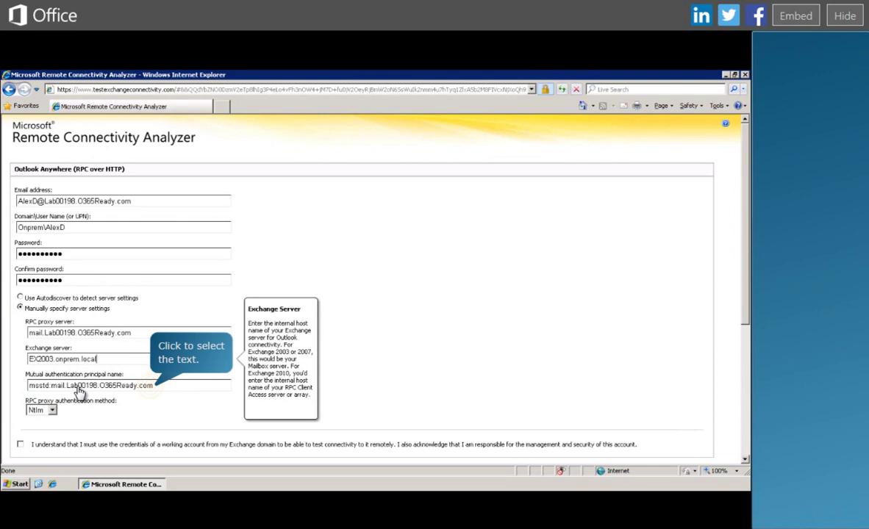
click(157, 389)
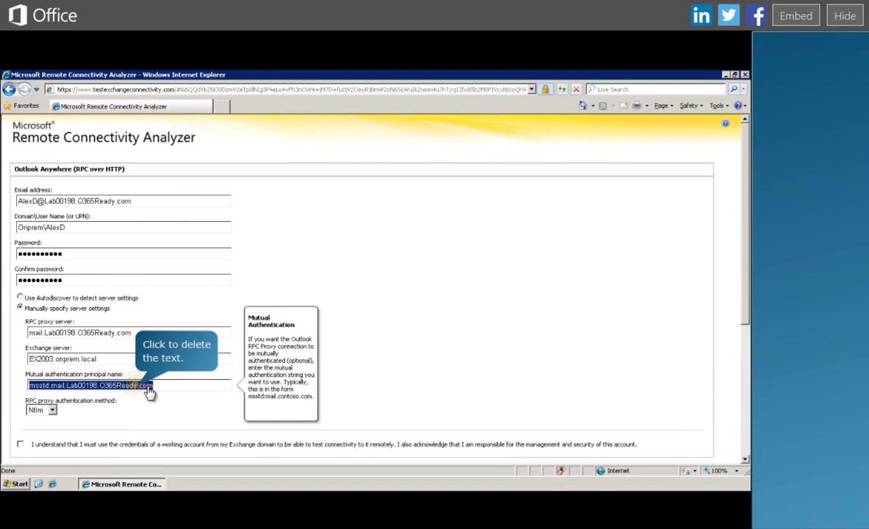
click(150, 392)
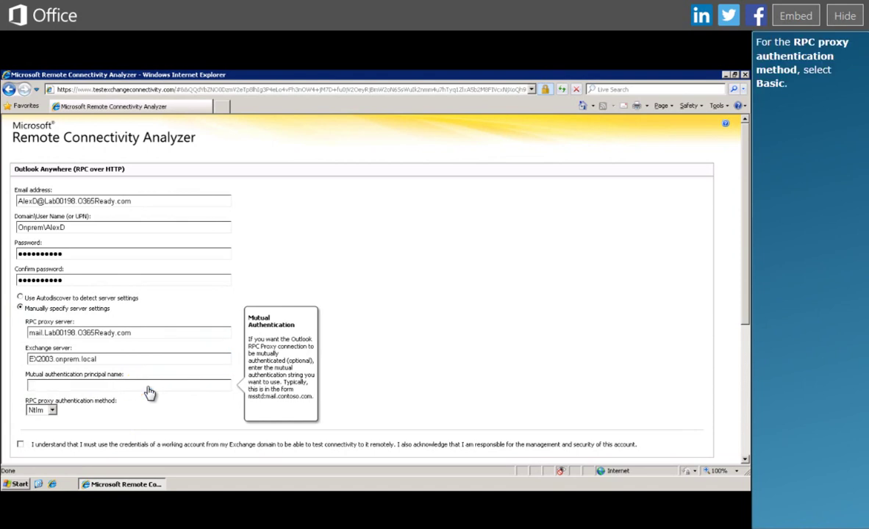
click(51, 411)
click(37, 429)
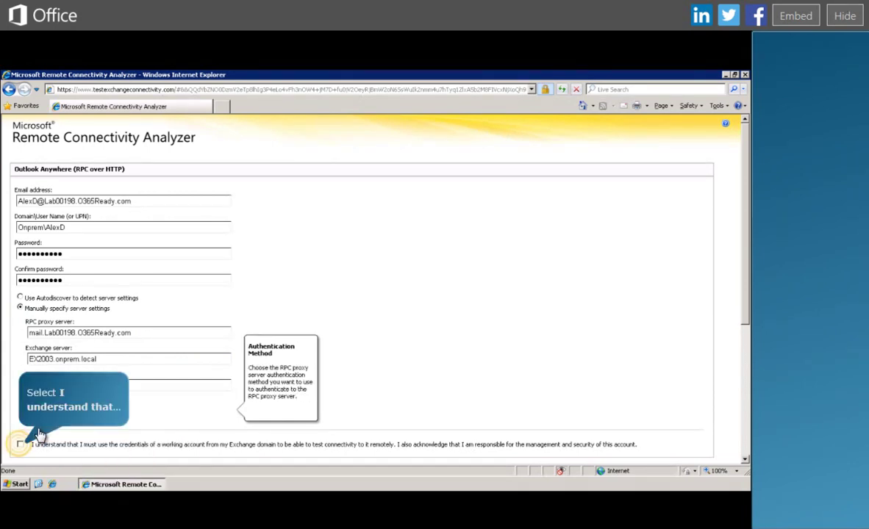
click(20, 446)
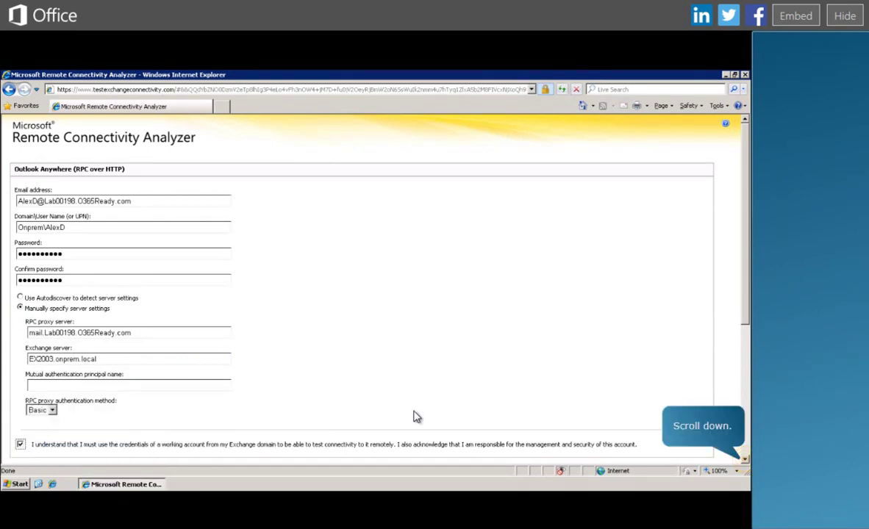
Enter and verify the on-screen verification code, then run the connectivity test
click(744, 458)
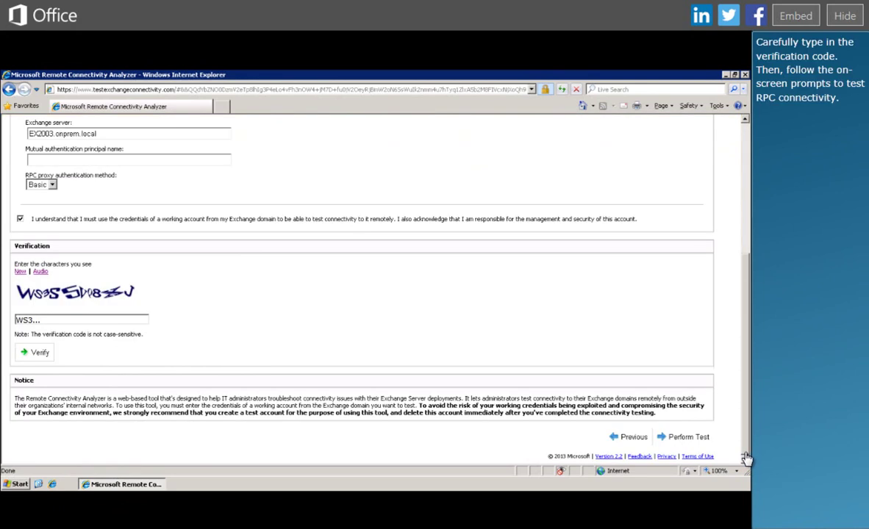
text(WS3S5VQ8XJ)
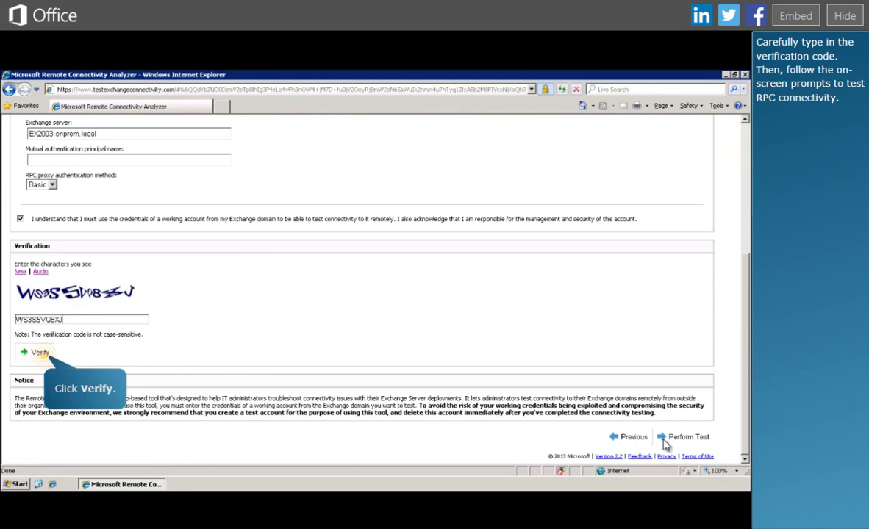
click(41, 354)
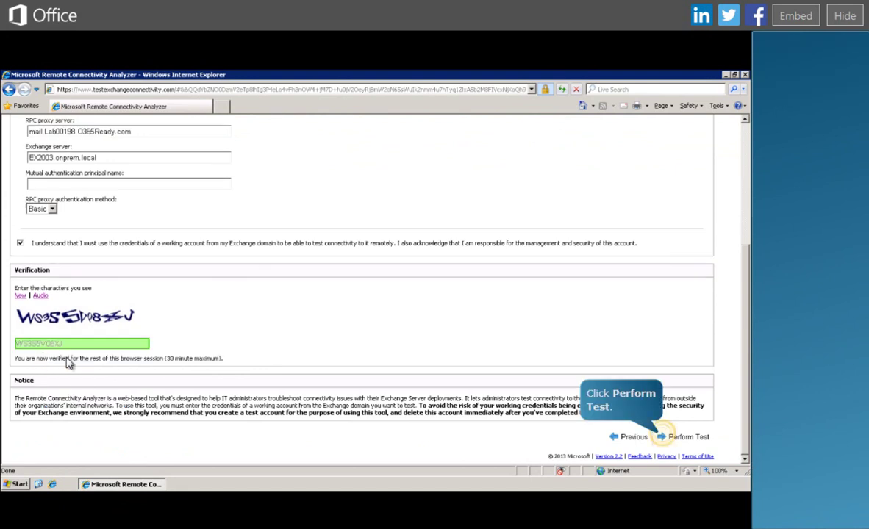
click(669, 437)
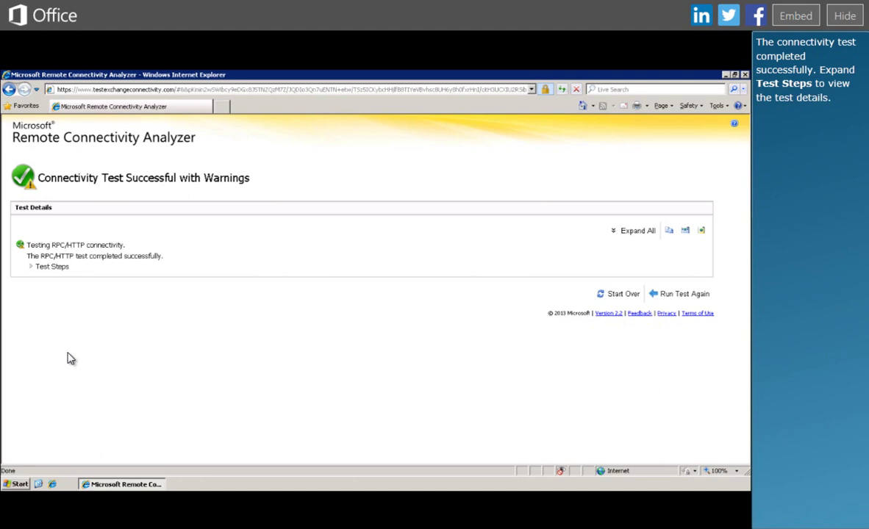
Expand the Test Steps and scroll through the passing checks
click(31, 266)
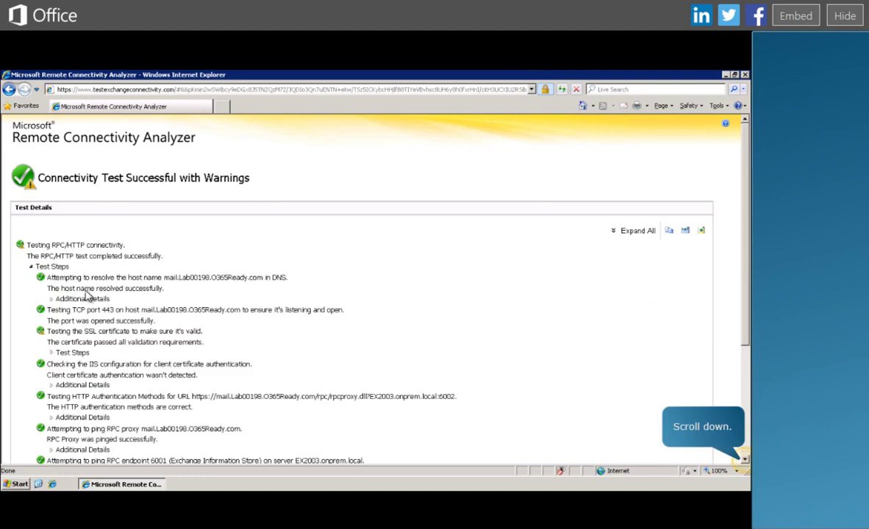
click(745, 460)
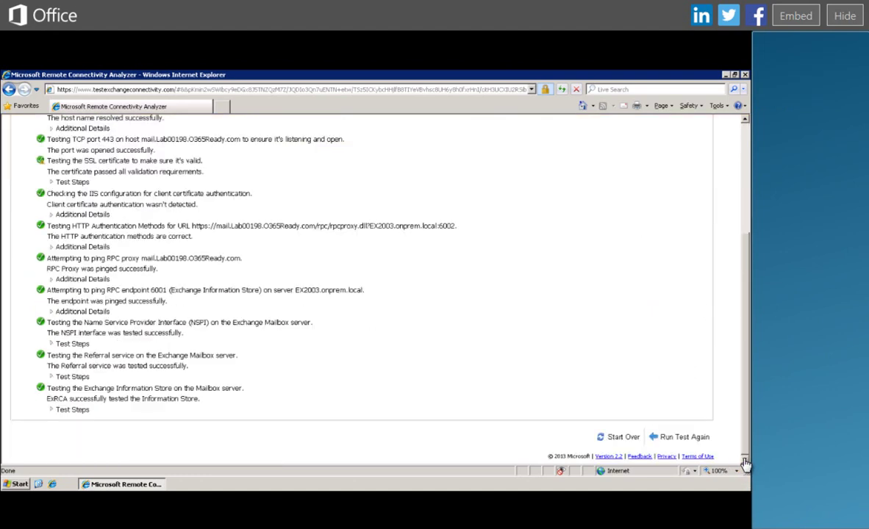